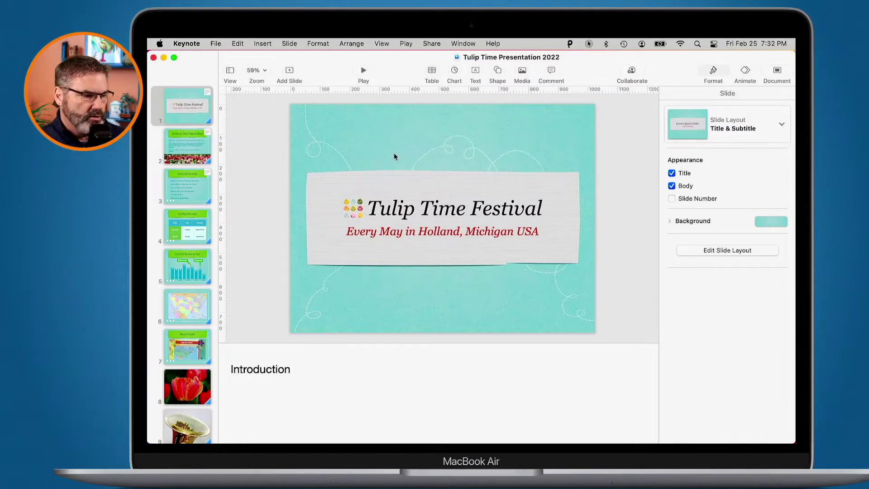
- Add a slide with the Blank layout after the title slide and insert a text box on it
left_click(288, 71)
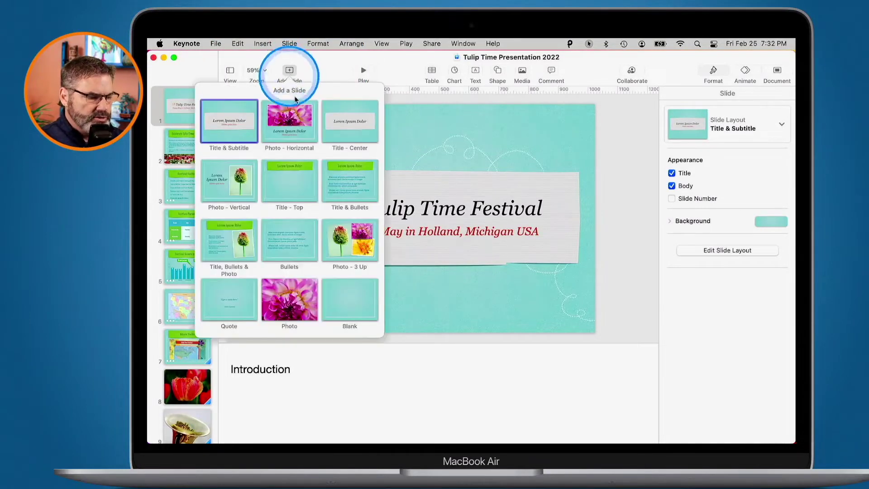
left_click(348, 305)
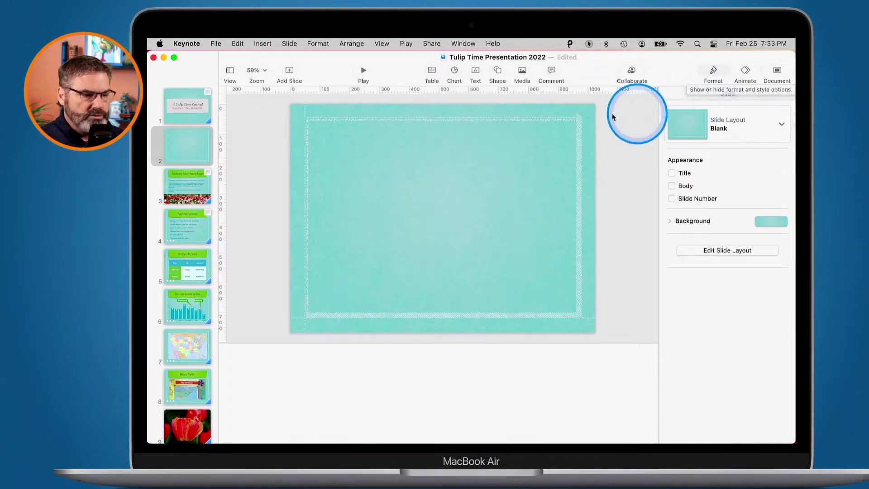
left_click(475, 73)
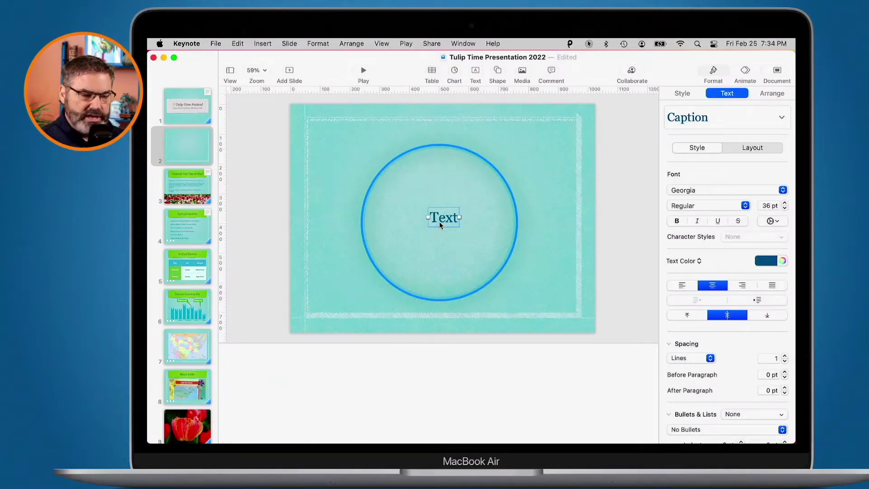
mouse_move(439, 225)
left_mouse_down()
mouse_move(347, 211)
mouse_move(400, 192)
mouse_move(382, 210)
mouse_move(443, 225)
left_mouse_up()
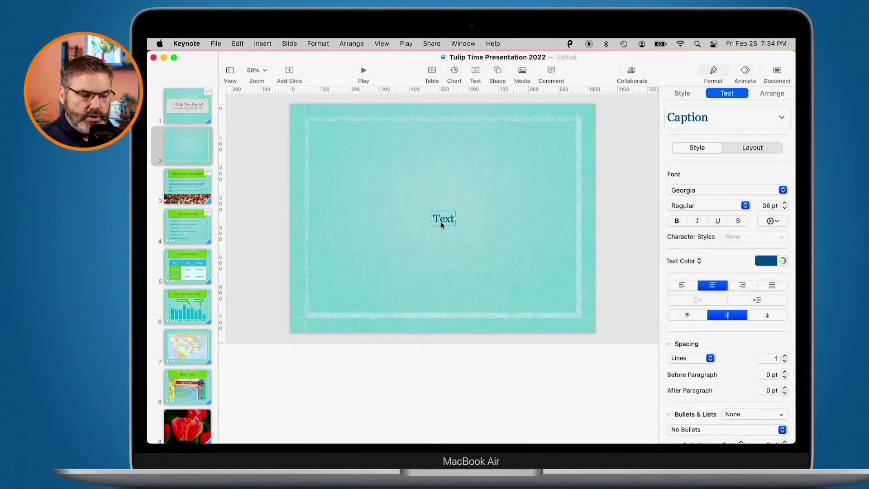
left_click(443, 225)
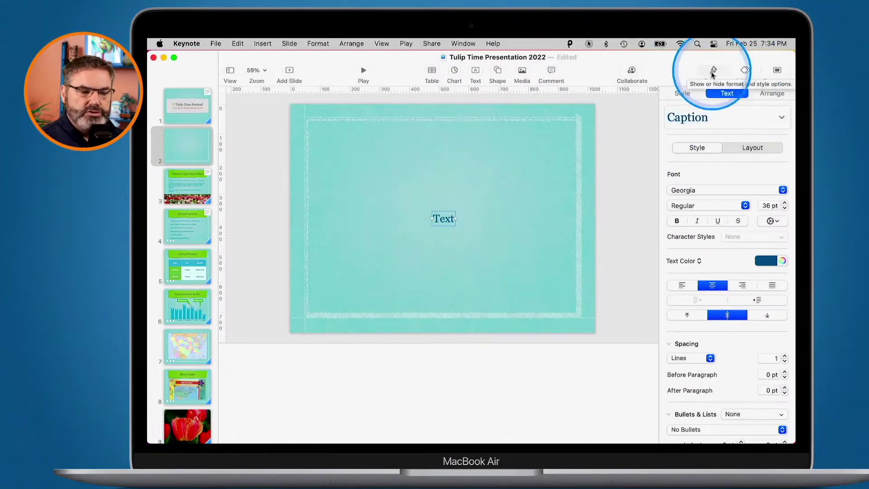
- Review the text box's style, text and arrangement options, and move it to the slide's upper-left area, about X 117 pt, Y 88 pt
left_click(679, 94)
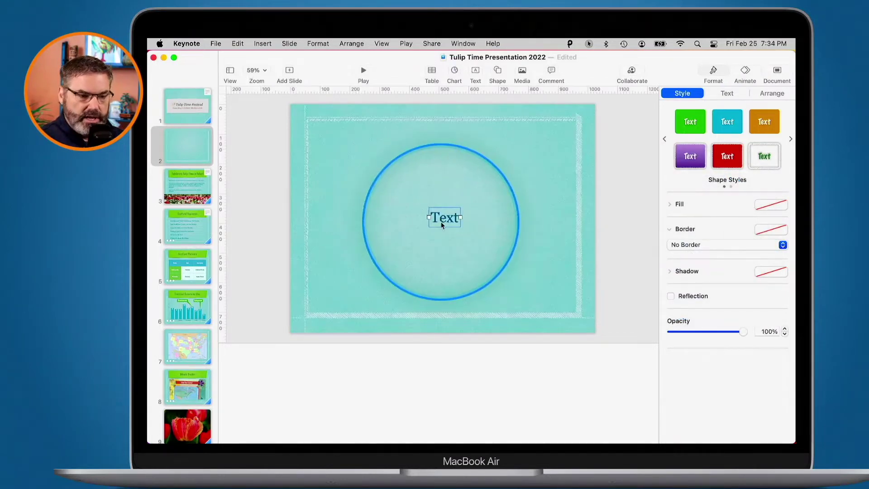
left_click(727, 95)
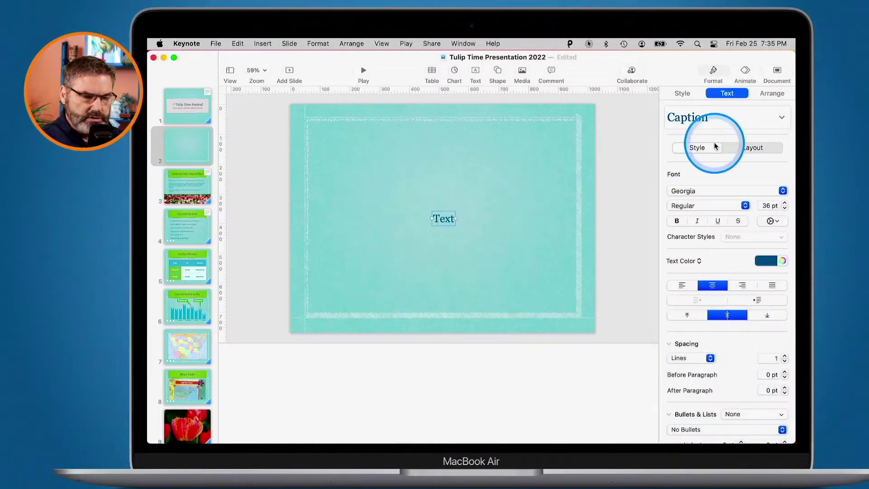
left_click(773, 93)
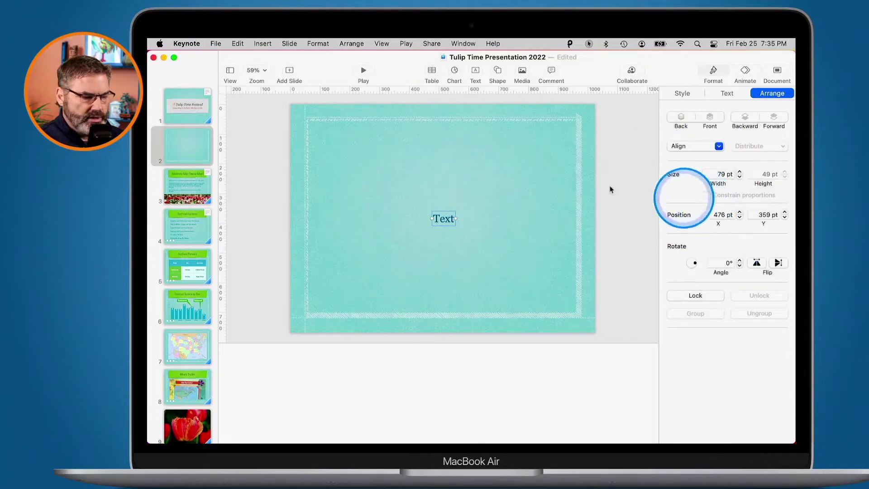
left_click_drag(443, 219, 338, 142)
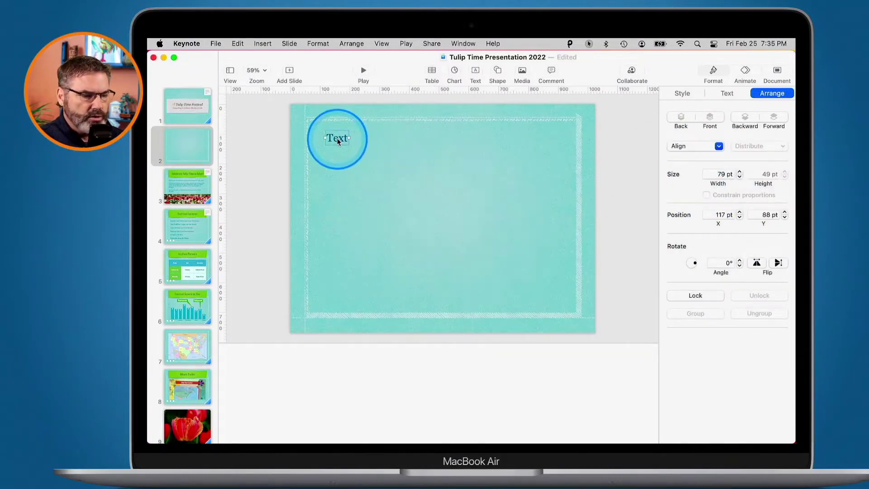
- Insert the owl shape from the Animals category and enlarge it to about 226 by 267 pt near the slide's centre
left_click(497, 75)
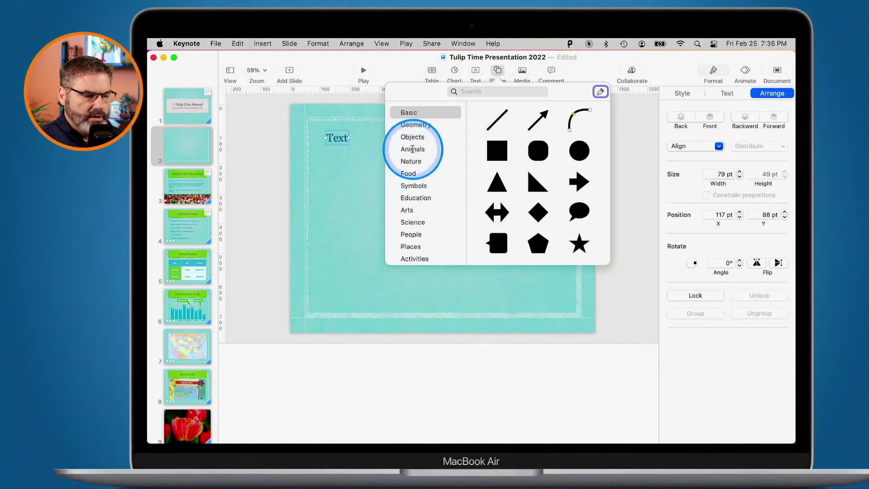
left_click(413, 149)
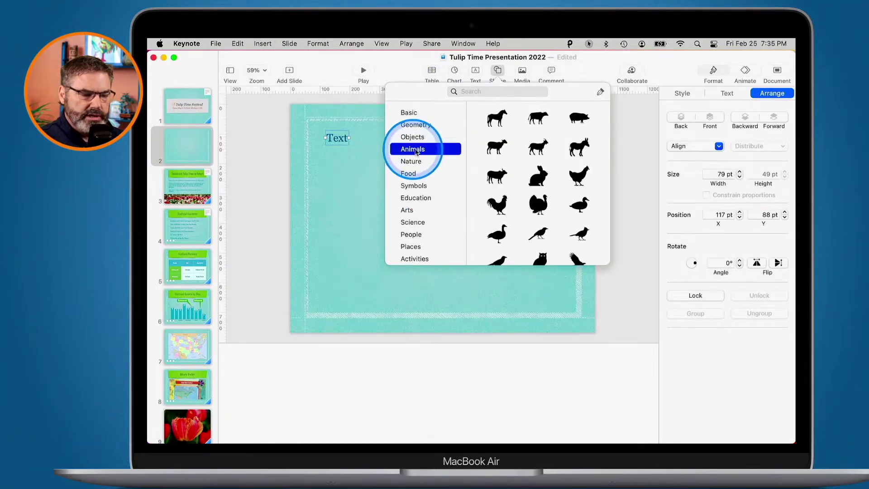
scroll(535, 178, "down", 10)
scroll(535, 179, "up", 5)
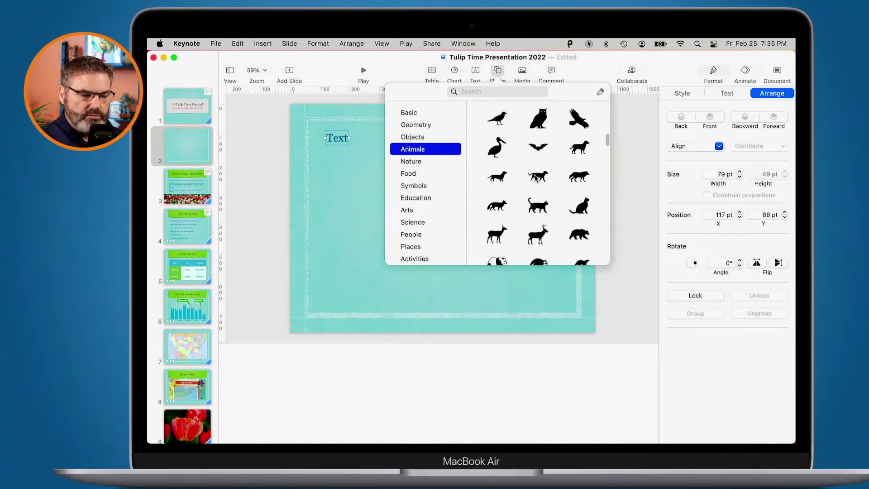
left_click(539, 190)
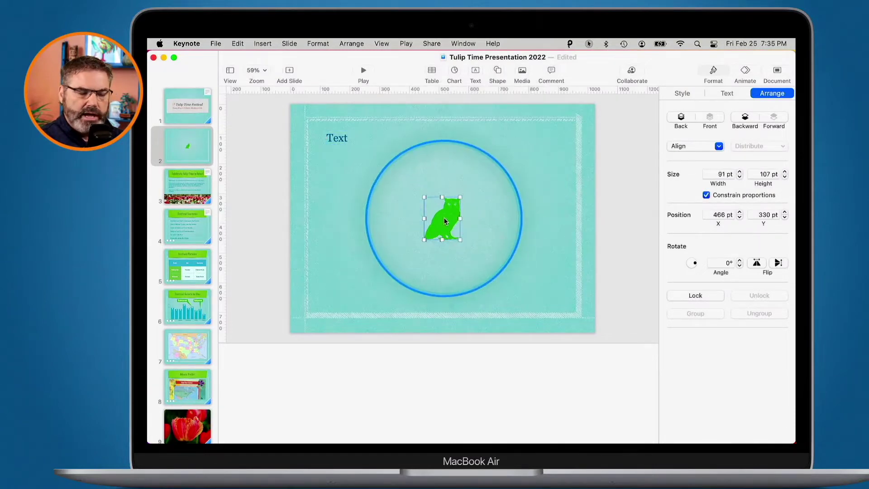
left_click_drag(460, 240, 496, 277)
left_click_drag(465, 248, 451, 217)
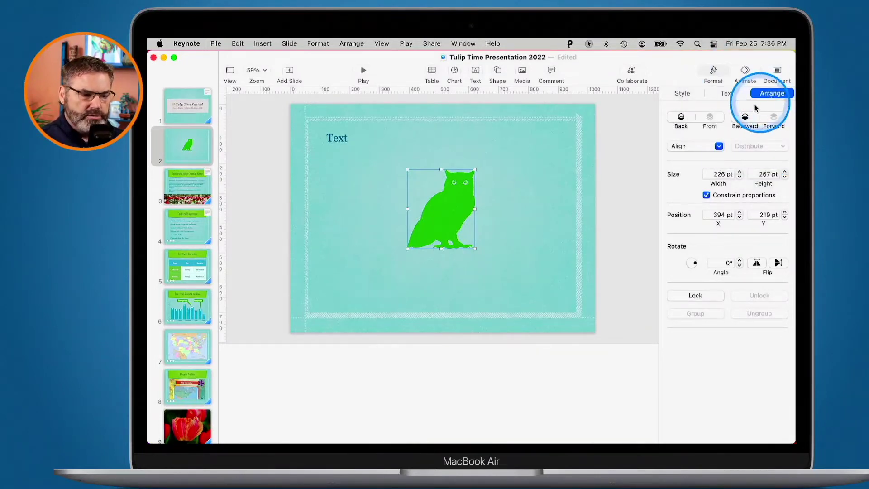
- Apply the solid orange shape style to the owl and add the text "Owl" inside it
left_click(683, 95)
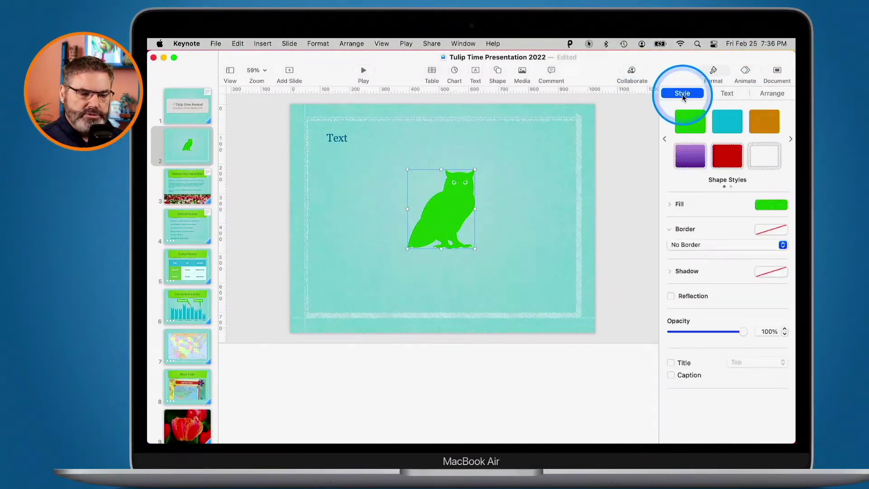
left_click(765, 123)
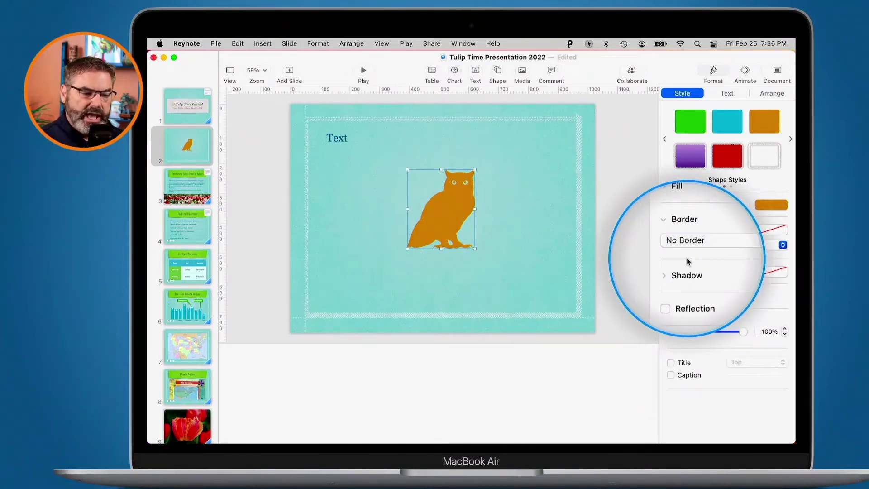
double_click(440, 211)
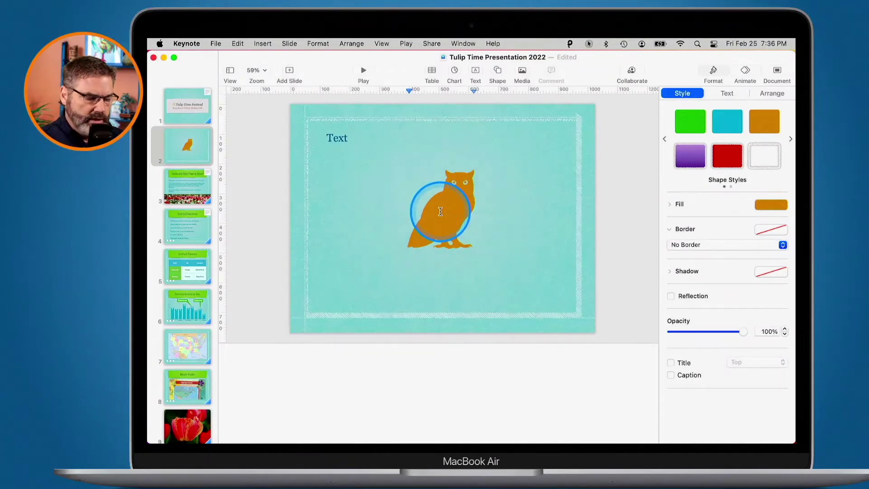
double_click(441, 212)
type("Owl")
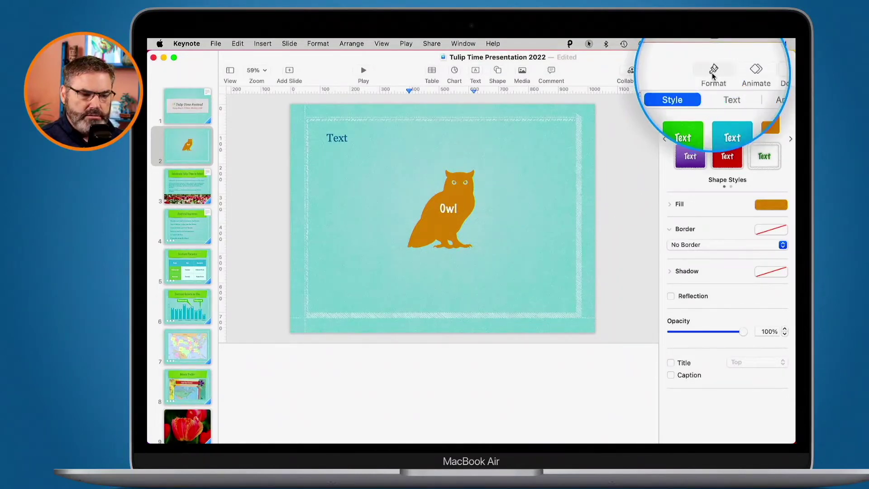
- Show the text formatting options for the owl's label and move the owl just below the "Text" box
left_click(727, 93)
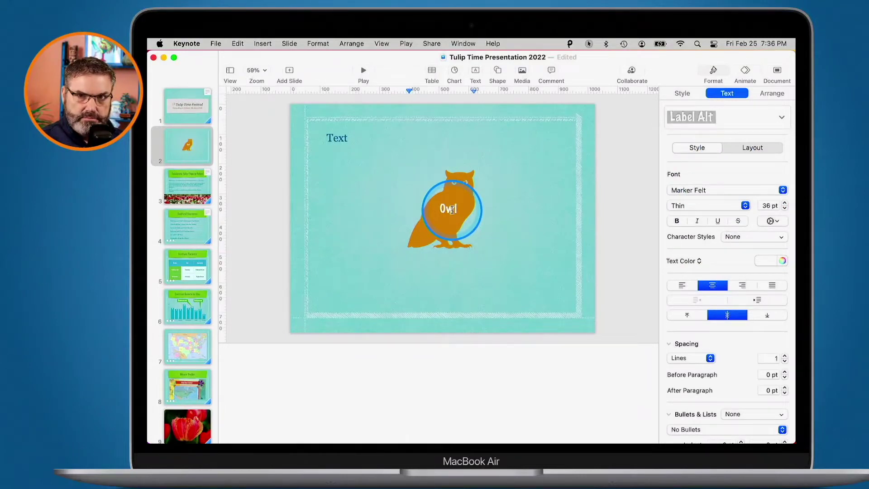
left_click(504, 207)
left_click_drag(468, 196, 369, 180)
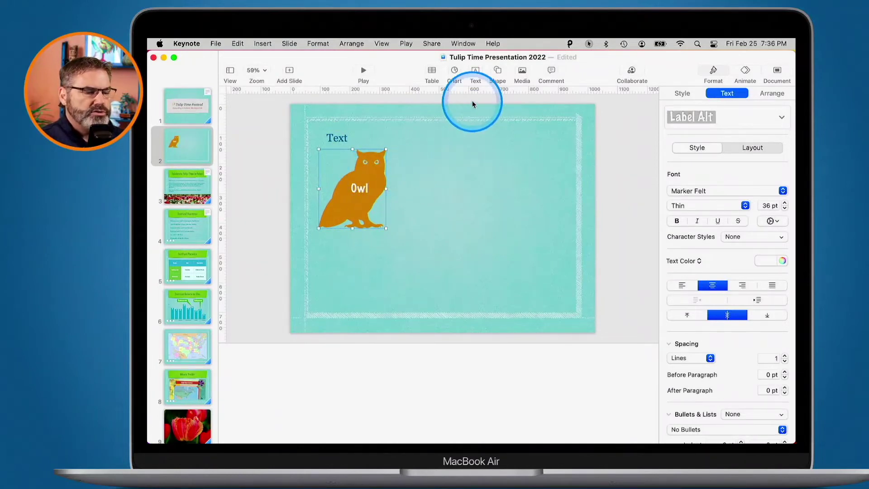
- Insert a table with green header and footer rows and a blue header column, shrink it to about half size, and place it lower right of the owl
left_click(432, 72)
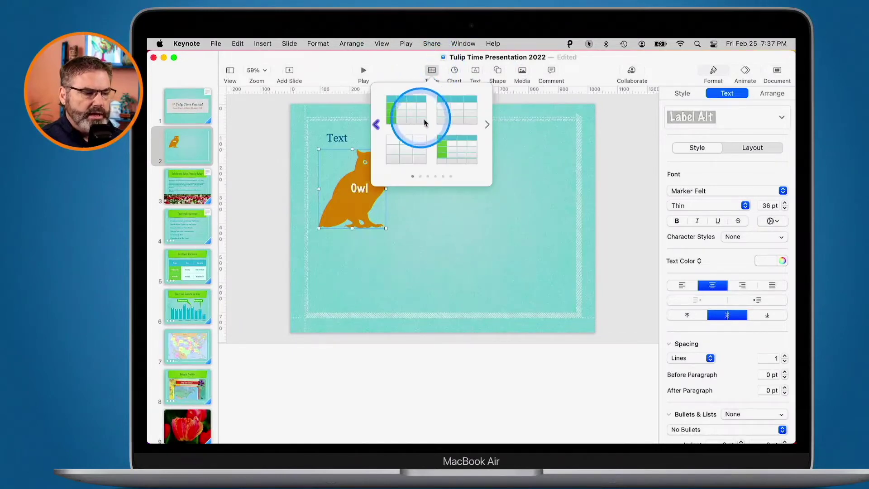
scroll(435, 136, "right", 2)
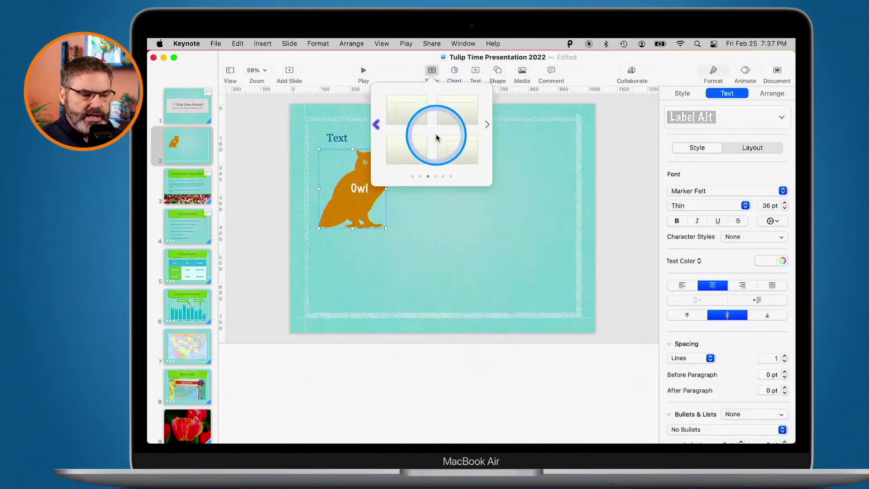
scroll(437, 138, "right", 1)
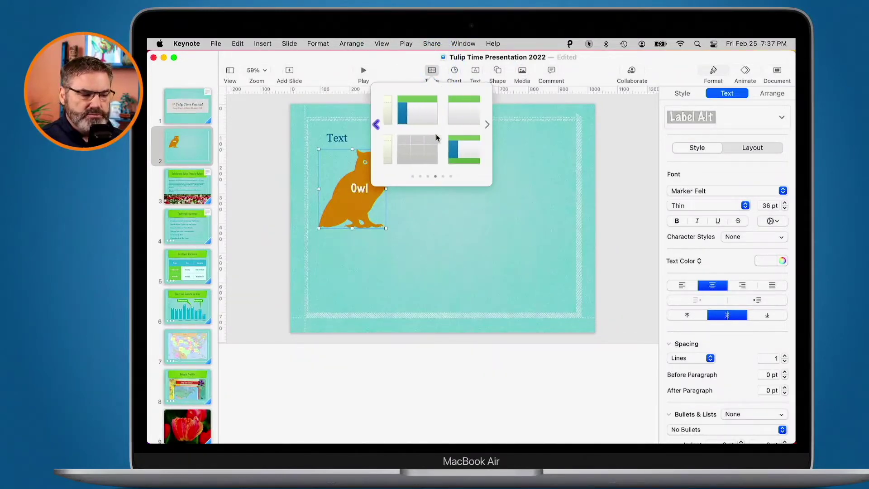
left_click(456, 149)
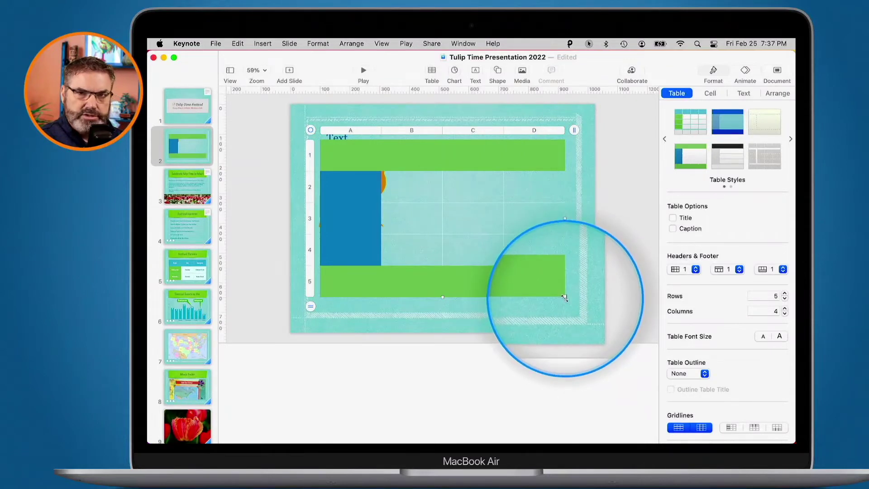
left_click_drag(564, 297, 437, 211)
left_click_drag(408, 171, 519, 245)
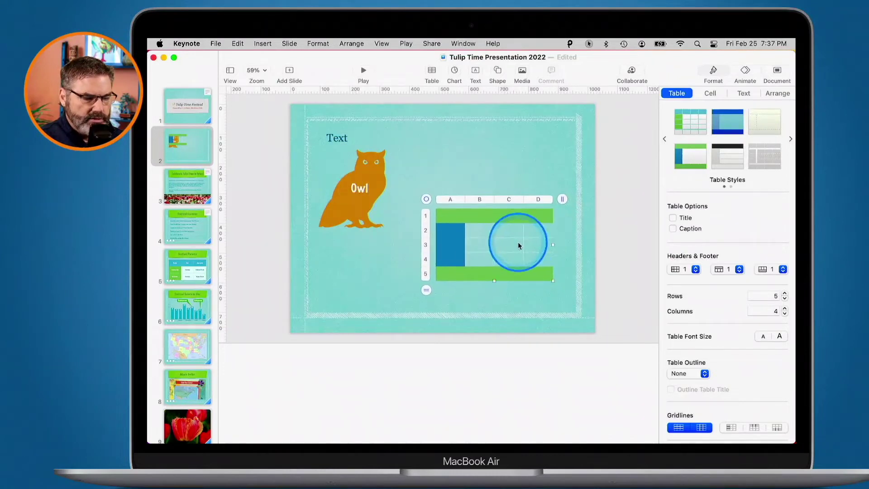
- Enter "Text" in cell B3 of the table
left_click(512, 305)
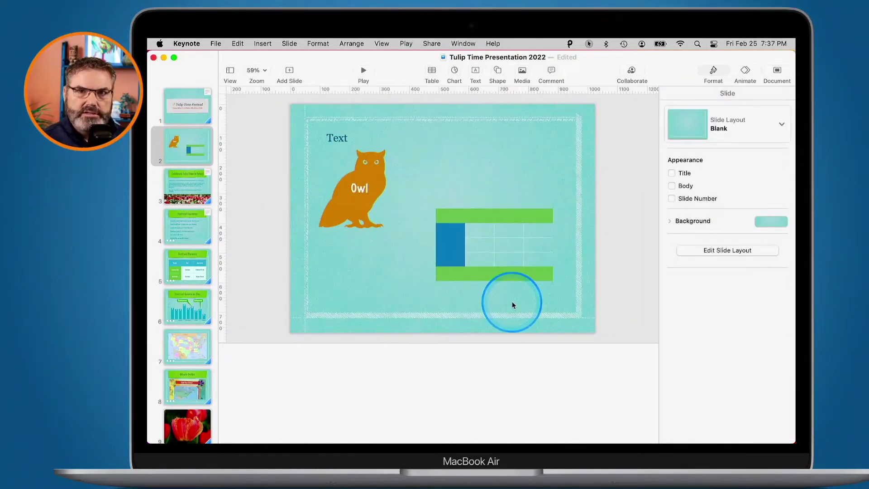
left_click(484, 251)
left_click(480, 246)
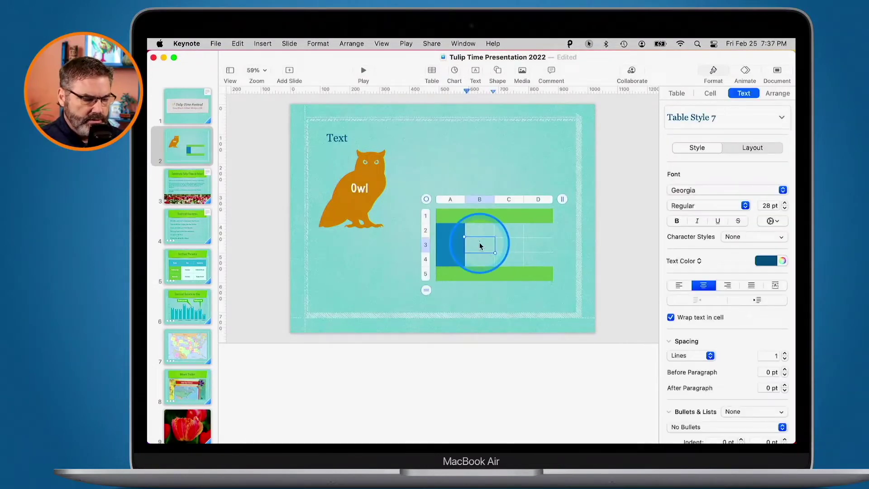
type("text")
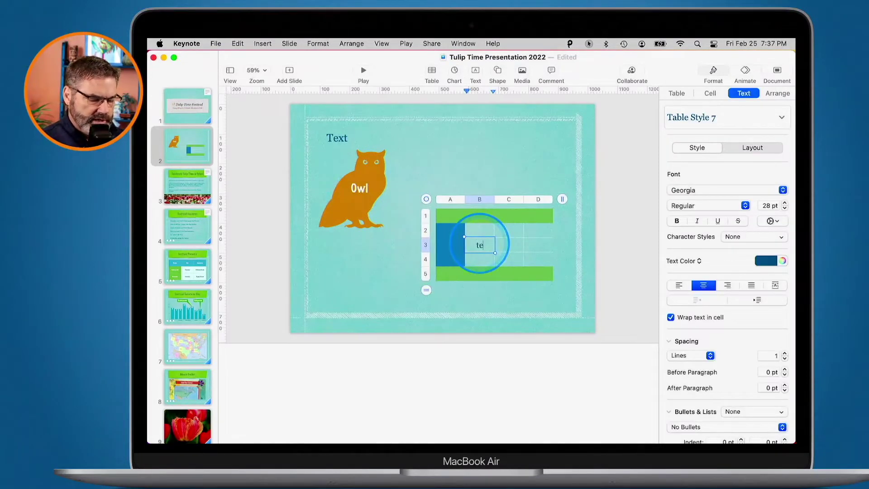
left_click(450, 250)
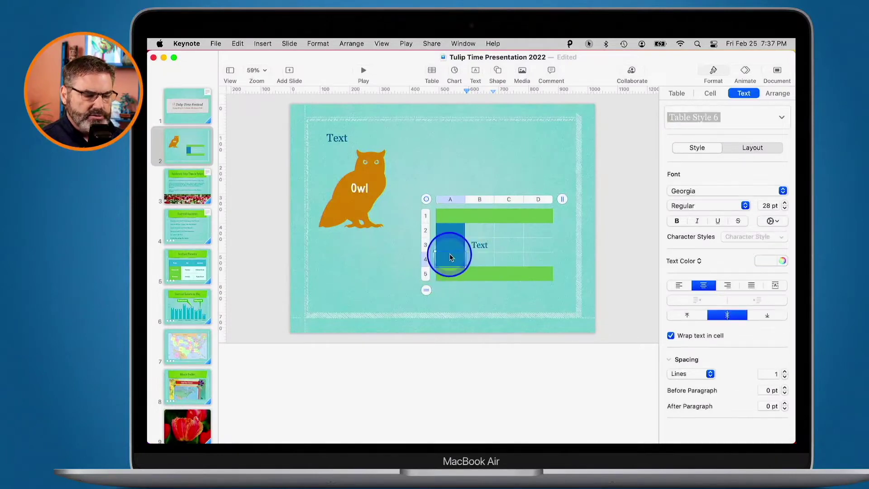
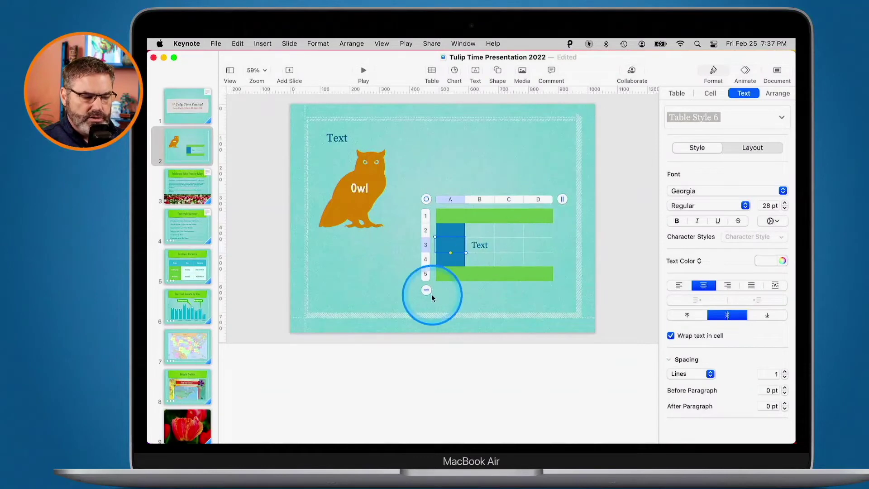
- Move the table up beside the owl in the slide's upper-right area and select the whole table
mouse_move(441, 199)
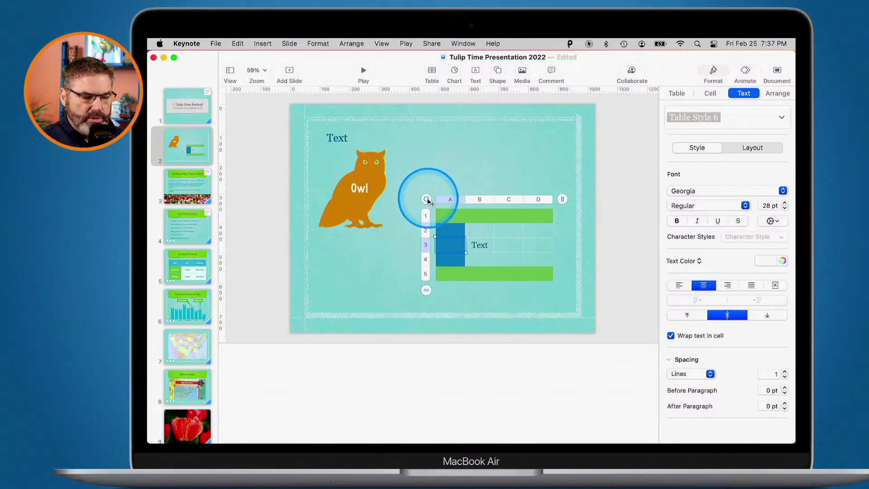
left_click_drag(427, 202, 422, 138)
left_click(498, 186)
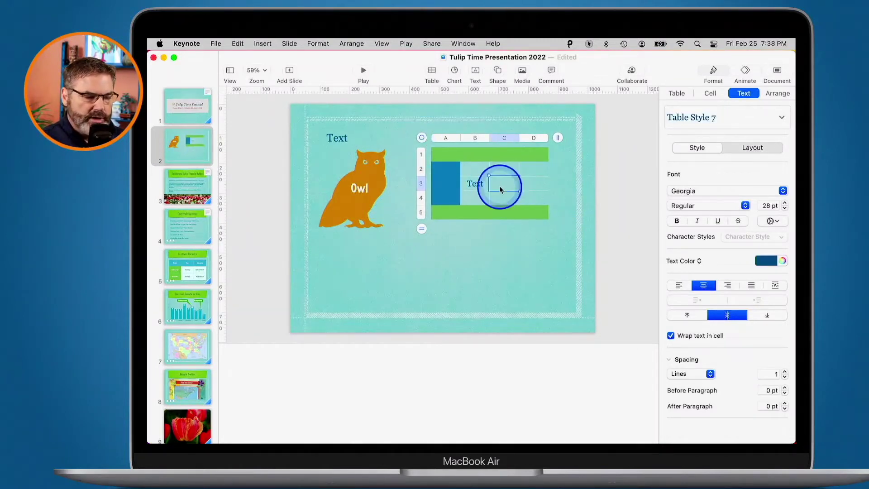
left_click(556, 224)
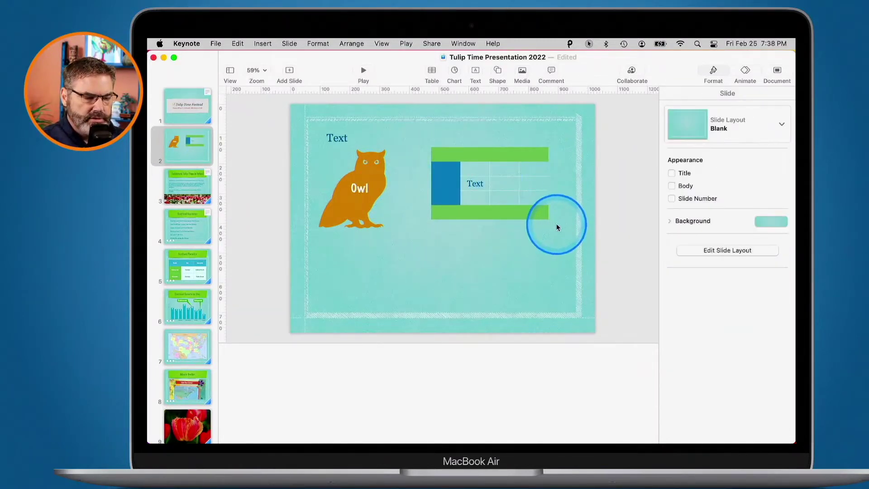
left_click(436, 162)
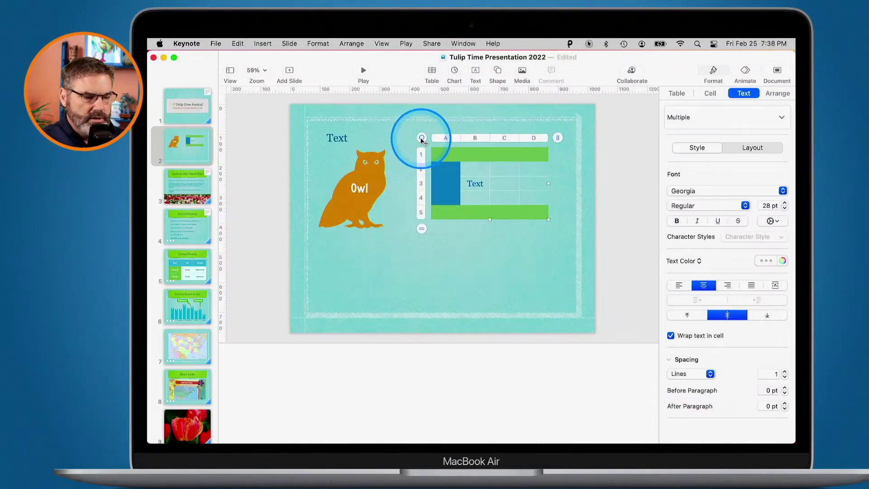
left_click_drag(547, 213, 547, 217)
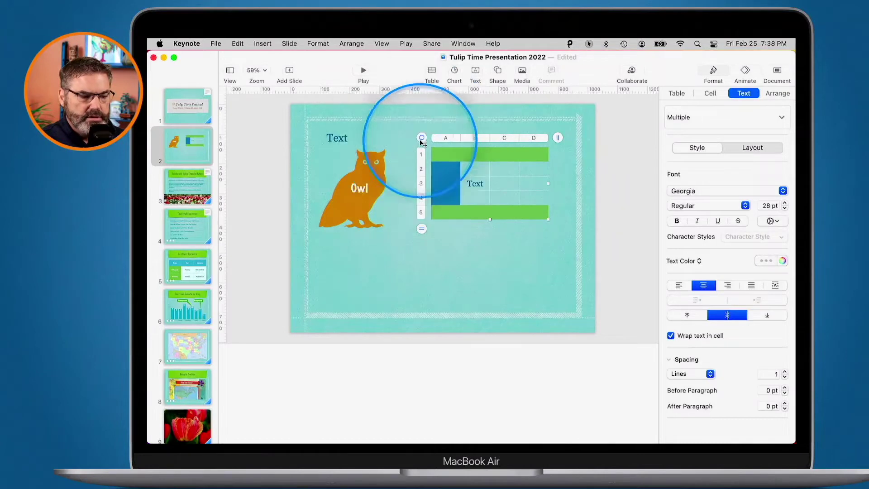
- Stretch the table downward to about twice its height and apply the table style with a black header row and white body cells
left_click_drag(489, 219, 489, 291)
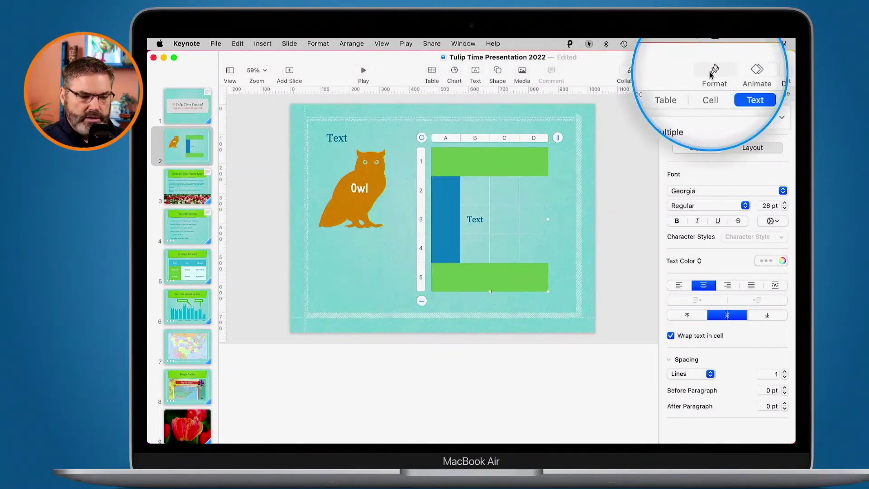
left_click(678, 94)
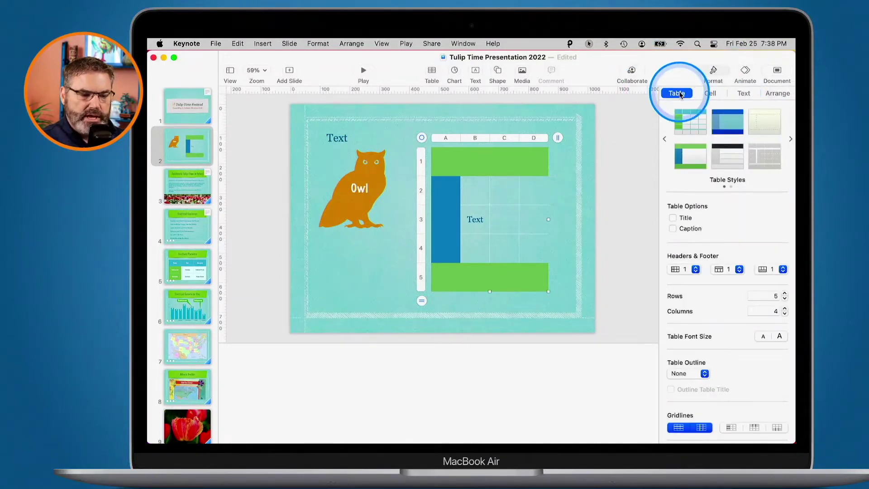
left_click(723, 121)
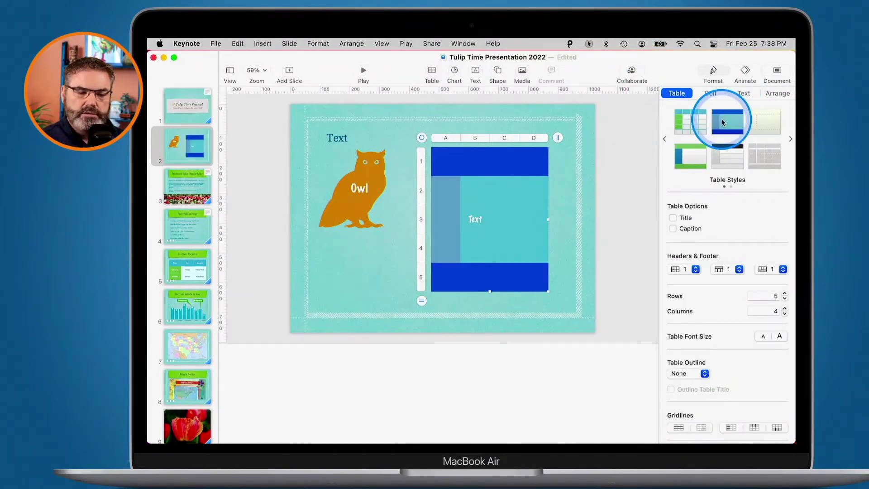
left_click(729, 160)
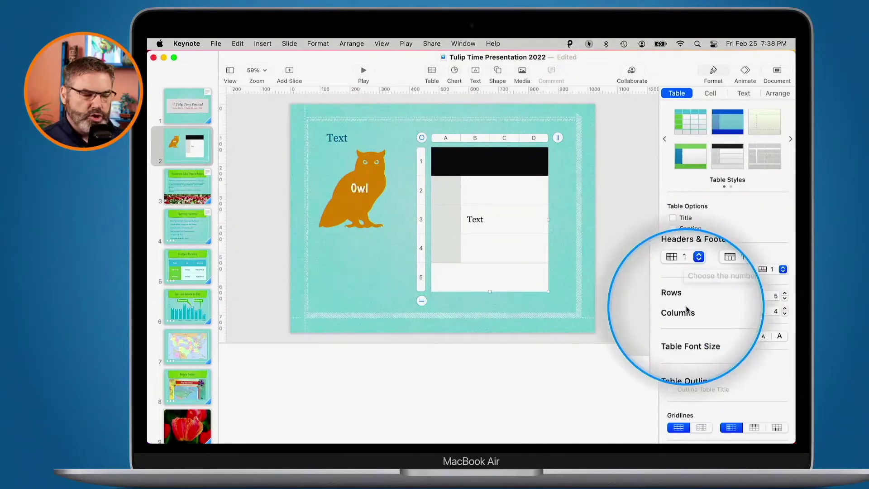
- Select table cell C3 and show its cell and text formatting options
left_click(710, 93)
left_click(511, 223)
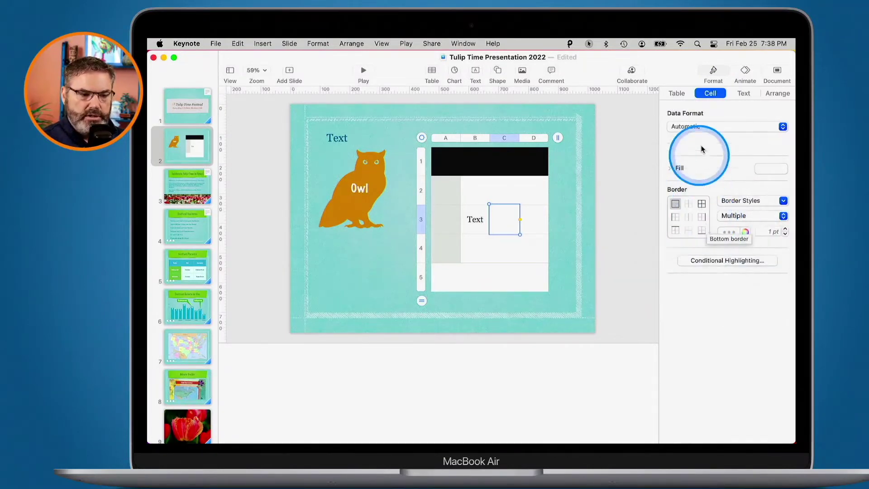
left_click(746, 94)
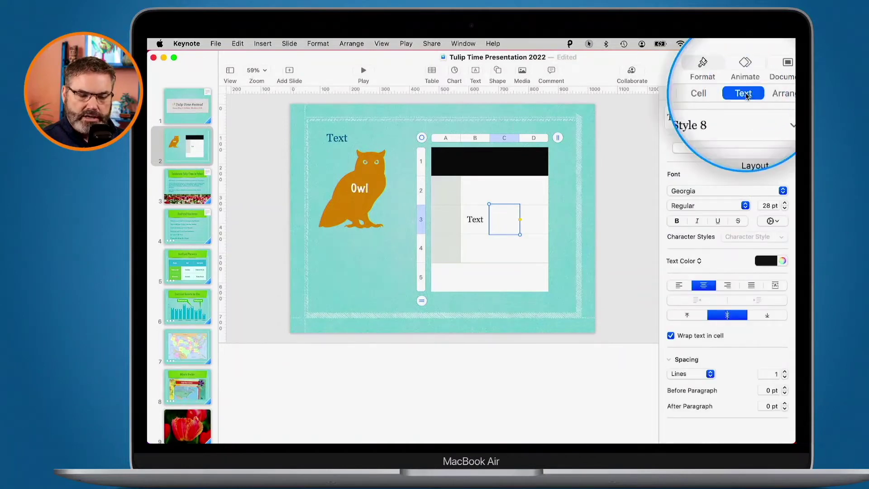
- Shrink the whole table to a compact size and move it into the slide's upper-right corner area
left_click(422, 138)
left_click_drag(549, 292, 532, 199)
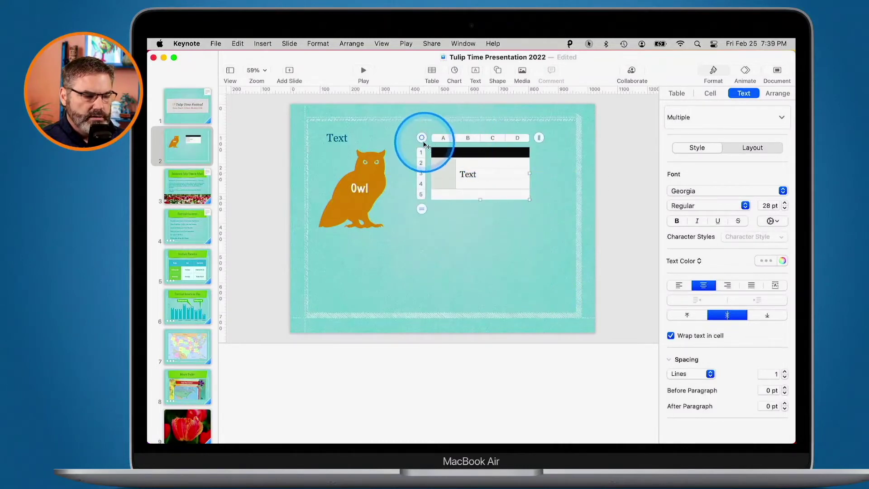
left_click_drag(421, 137, 447, 133)
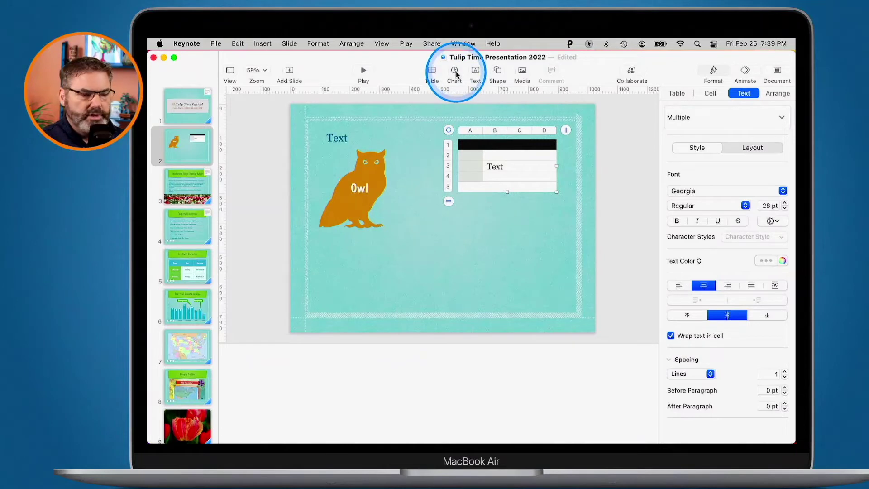
- Insert a 2D column chart and place it across the lower part of the slide, below the owl and table
left_click(455, 73)
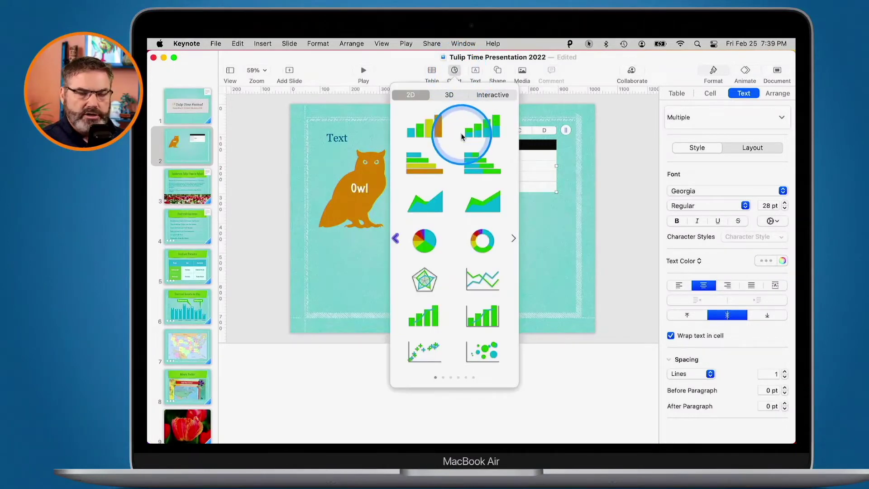
left_click(430, 129)
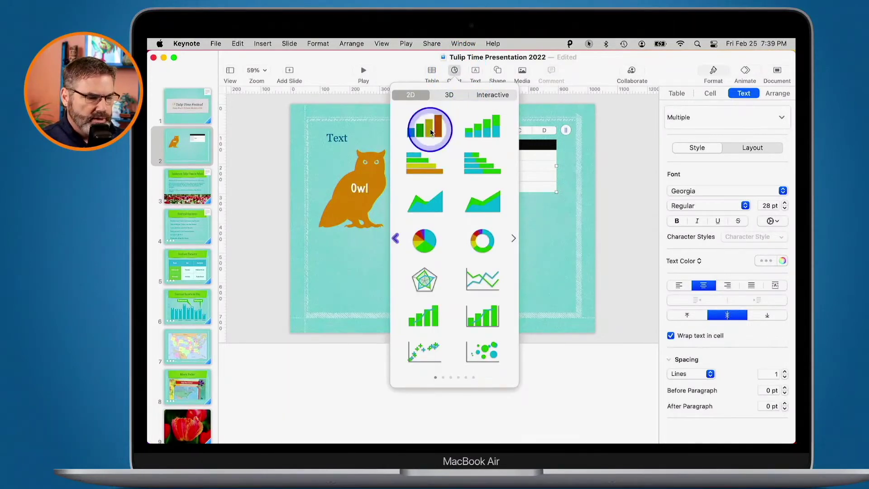
left_click_drag(451, 167, 450, 291)
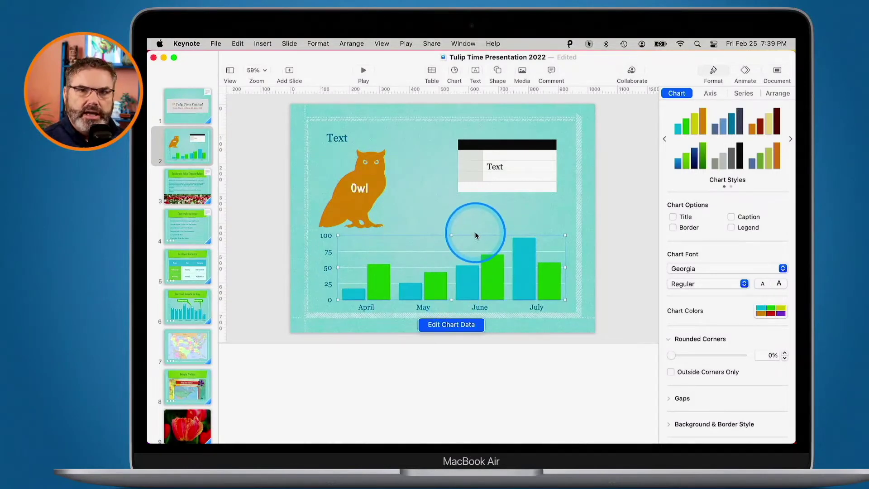
- Set Region 1's April value to 20 in the chart data
left_click(450, 323)
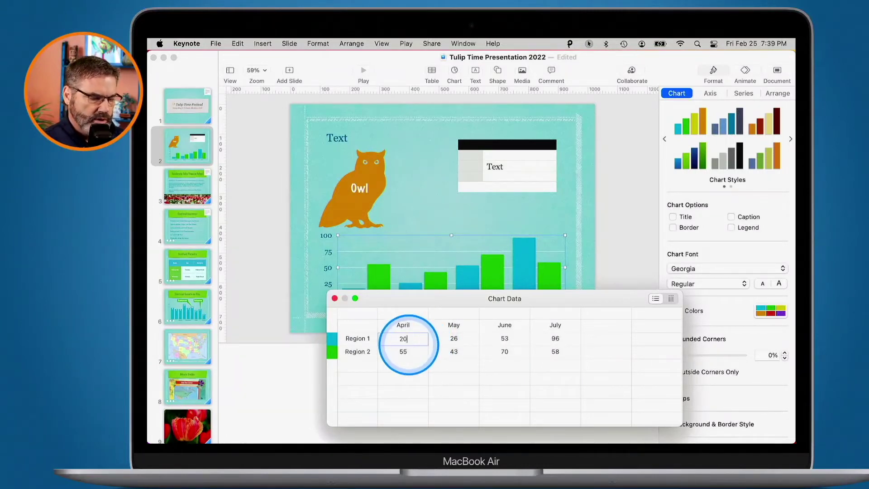
type("20")
key("Return")
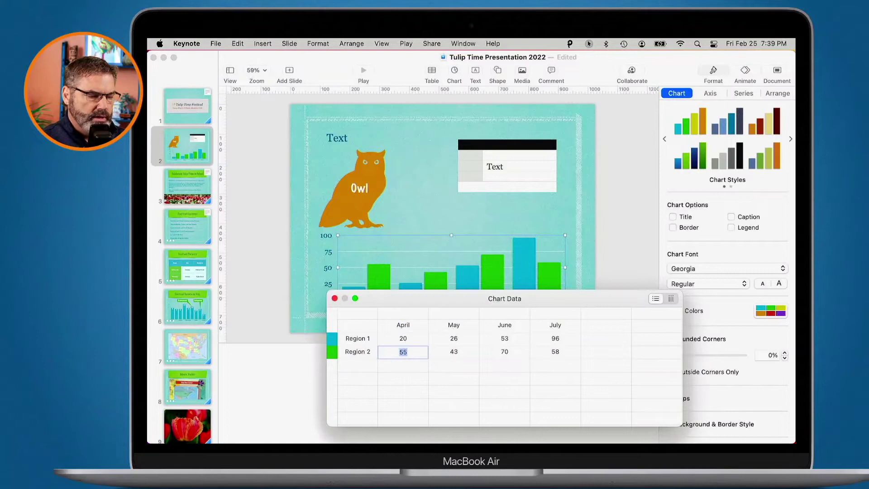
- Add a third data row named "Region 3" beneath Region 2 in the chart data
left_click(358, 338)
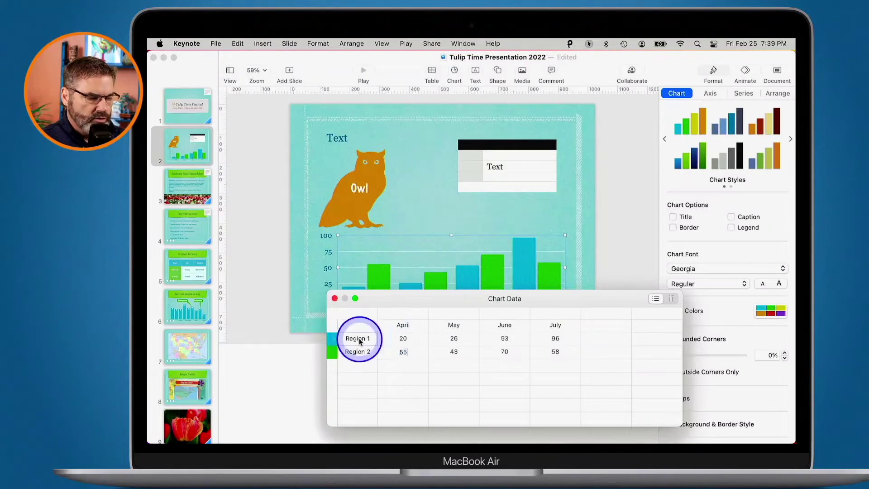
left_click(348, 365)
type("Reg")
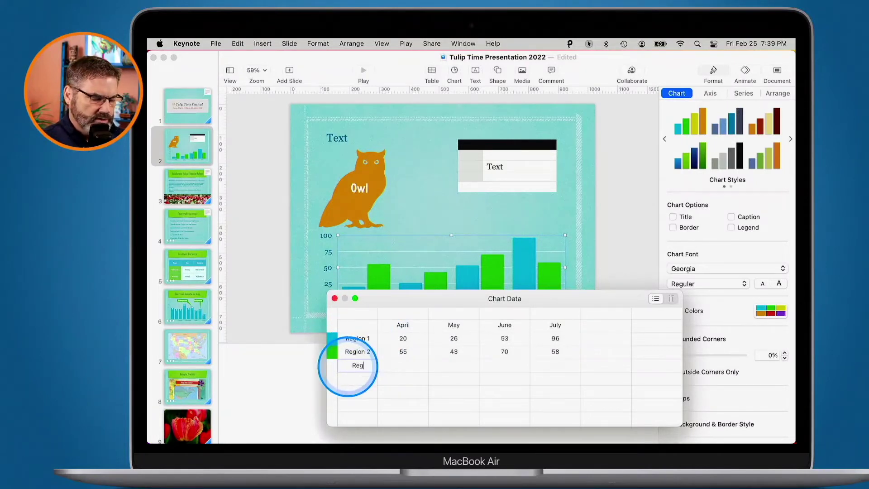
type("ion 3")
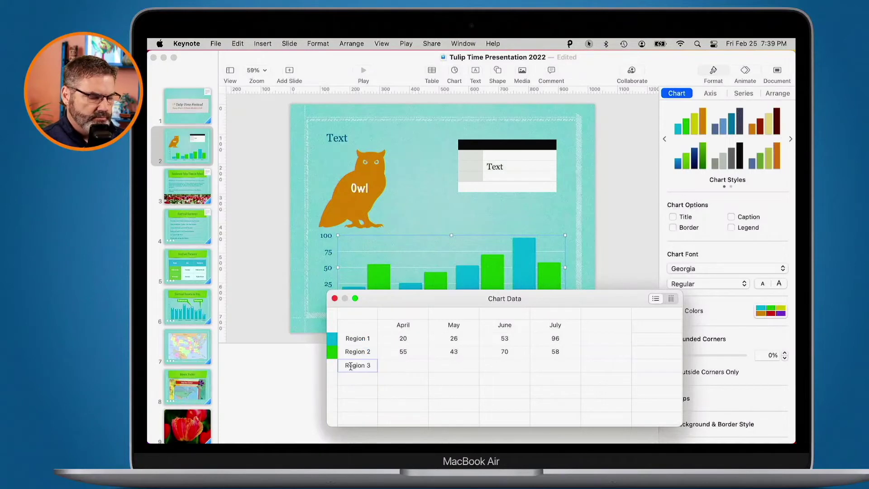
- Enter Region 3's values as 43 for April, 23 for May, 50 for June and 78 for July, and close the chart data
left_click(397, 366)
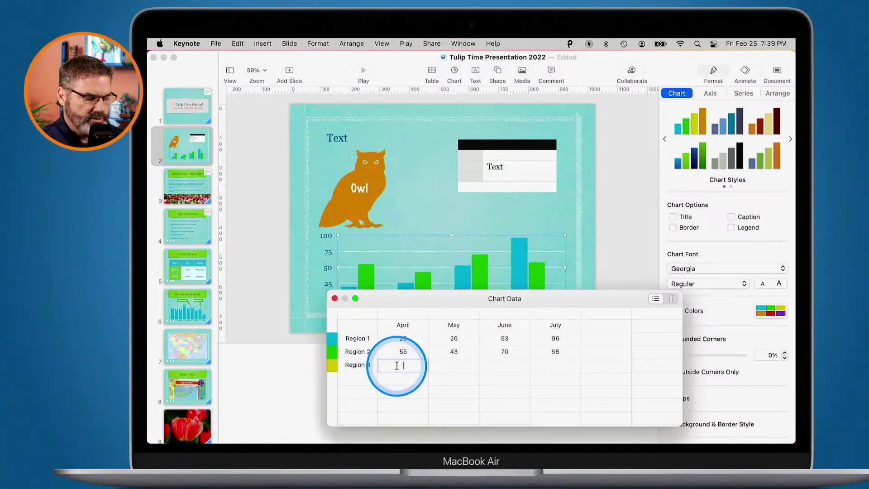
left_click(454, 365)
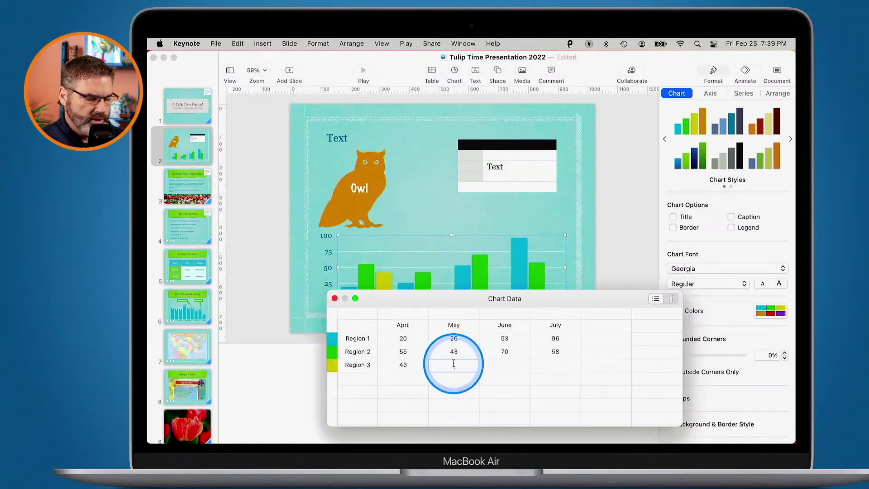
left_click(504, 364)
type("5")
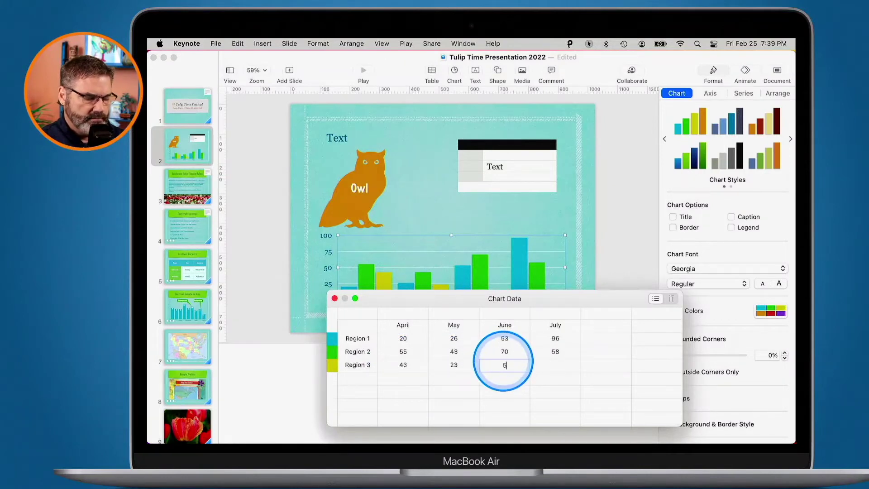
type("0")
left_click(555, 365)
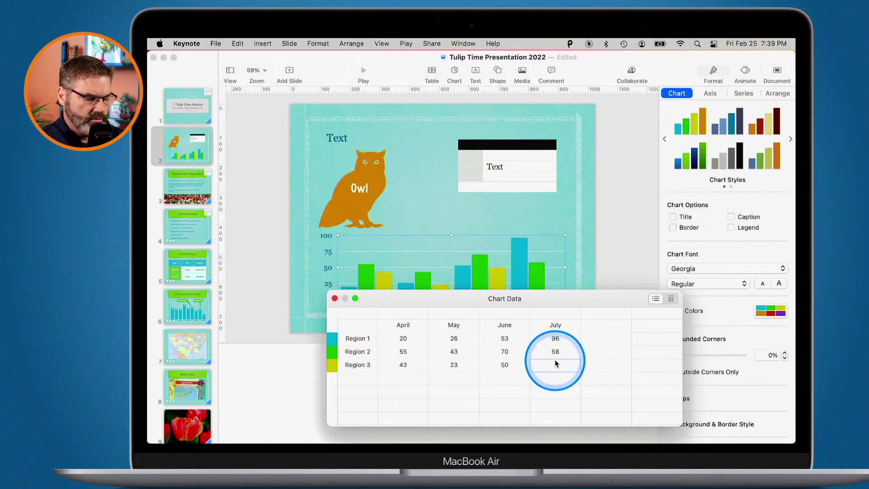
type("78")
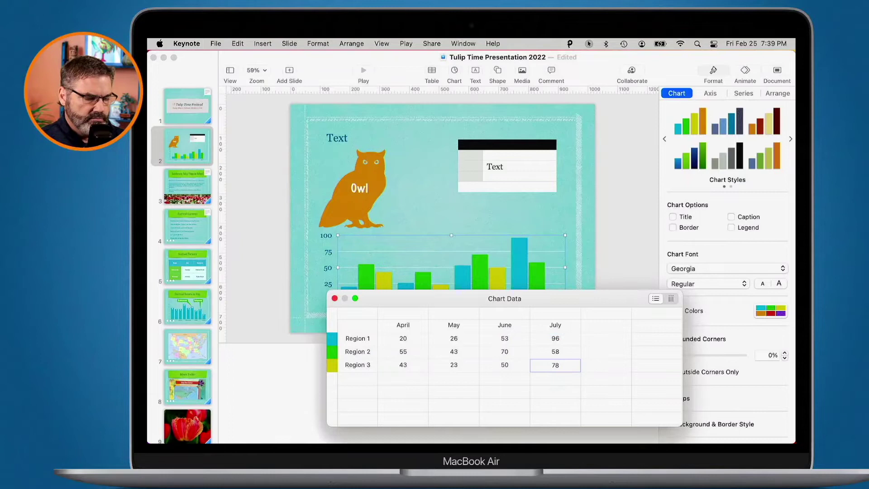
left_click(334, 298)
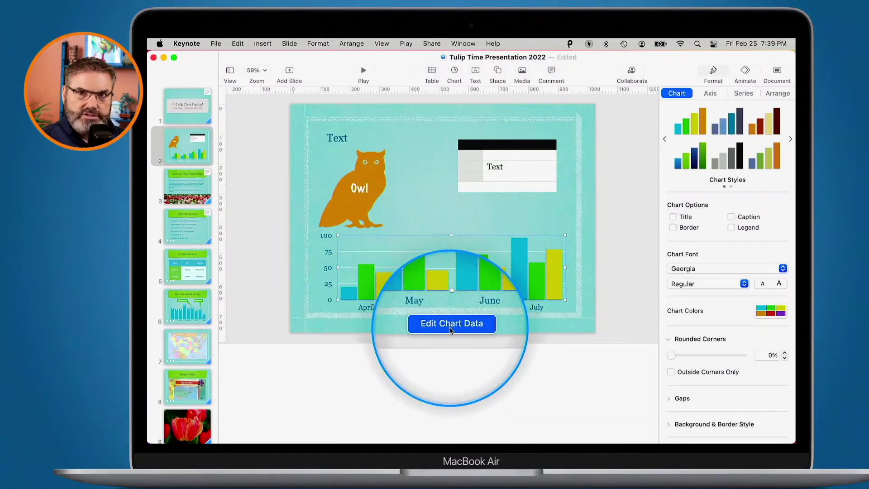
- Deselect the column chart, select it again and show its chart style and colour options
left_click(589, 209)
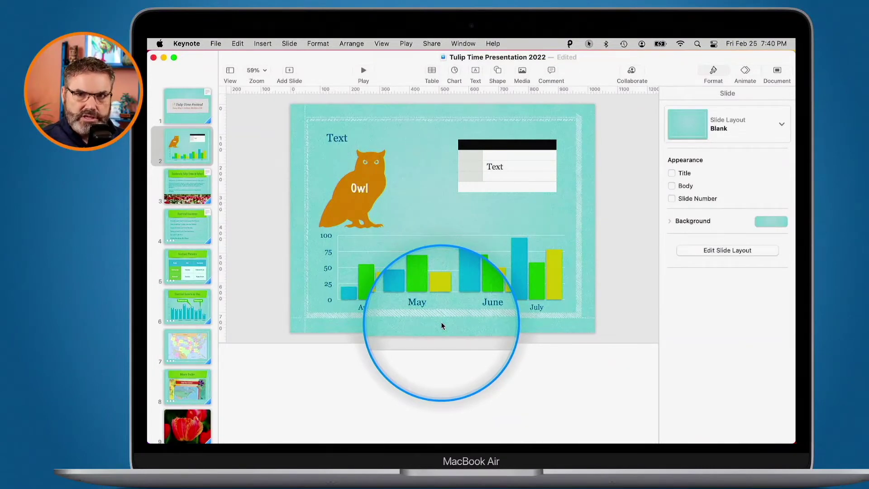
left_click(435, 295)
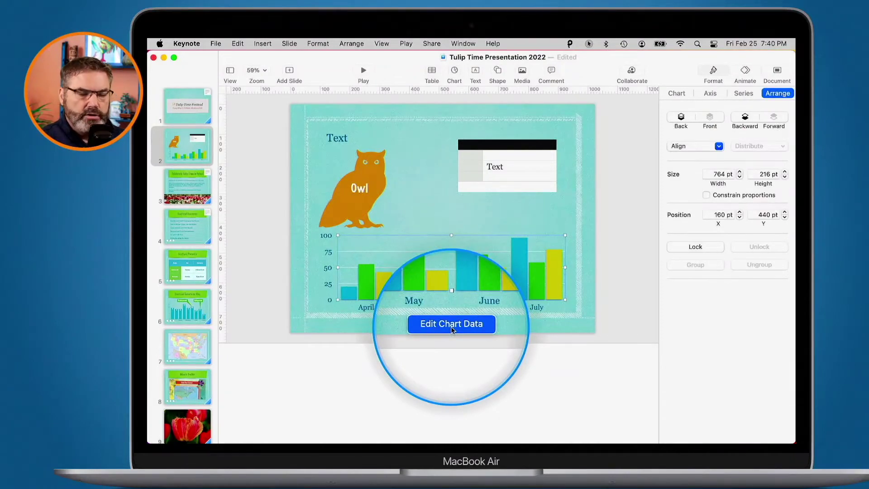
left_click(677, 95)
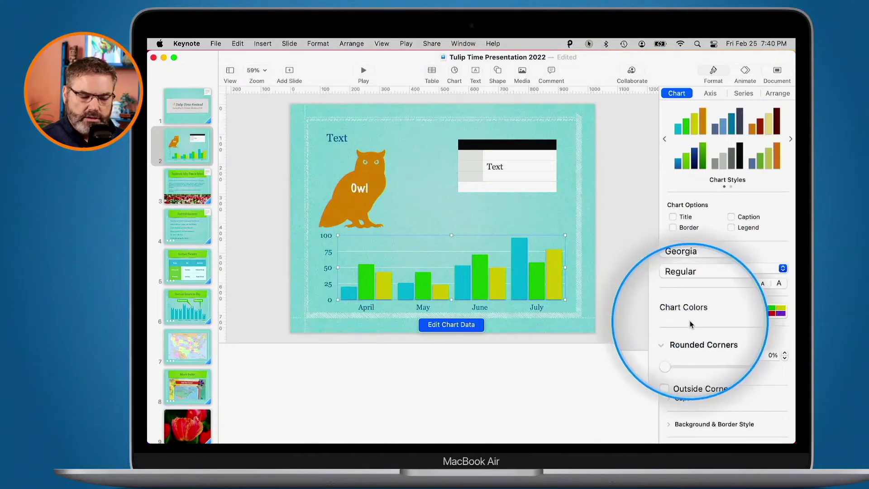
- Change the chart's type to 2D Line
scroll(690, 323, "down", 3)
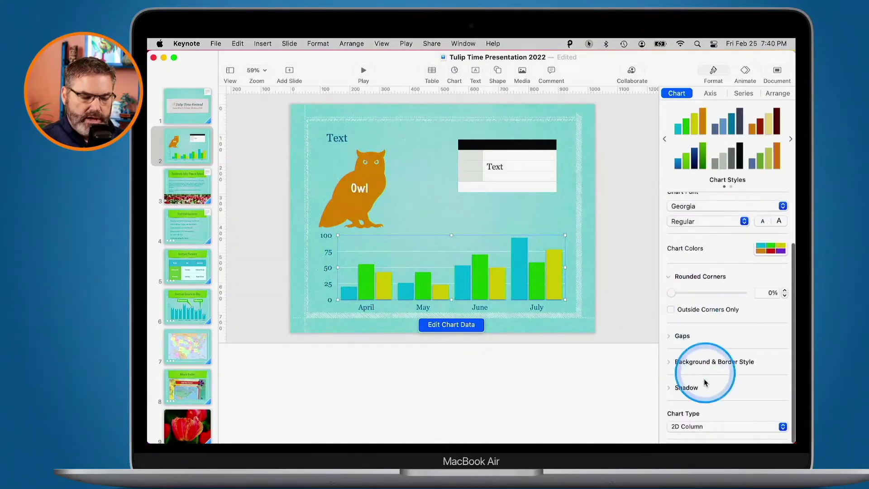
left_click(688, 426)
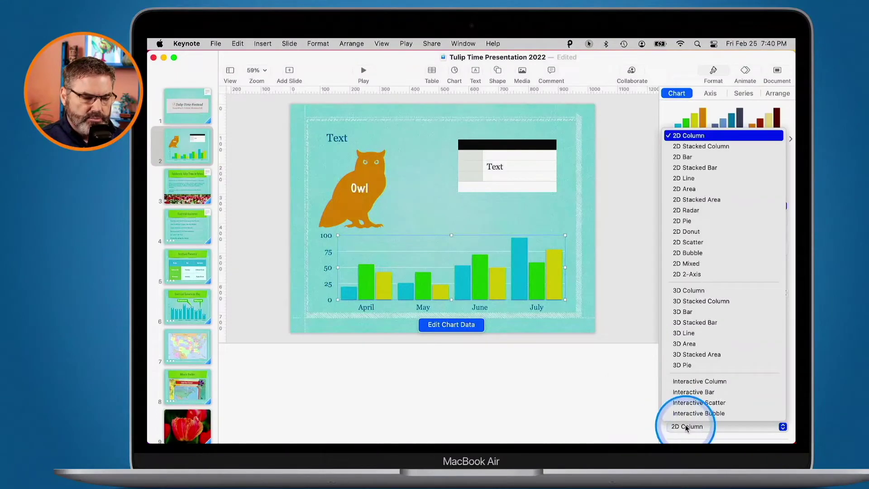
left_click(687, 180)
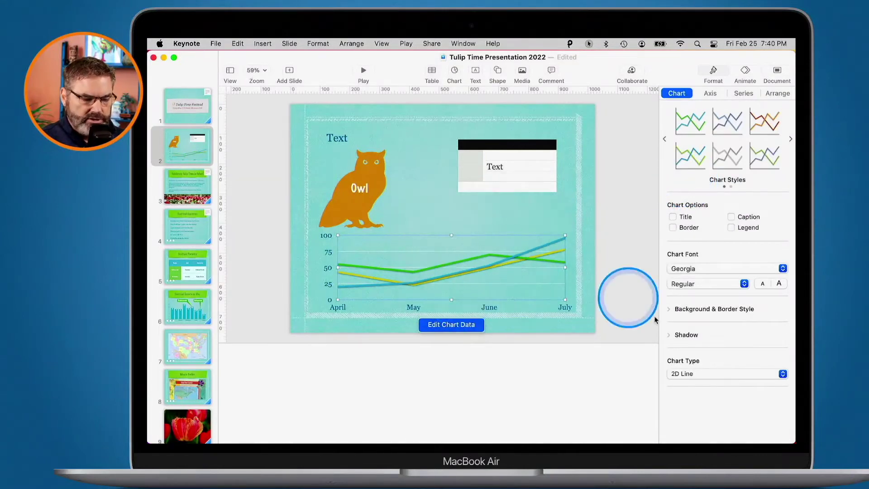
- Try the 3D Bar chart type and switch the chart back to 2D Column
left_click(689, 374)
scroll(687, 431, "down", 5)
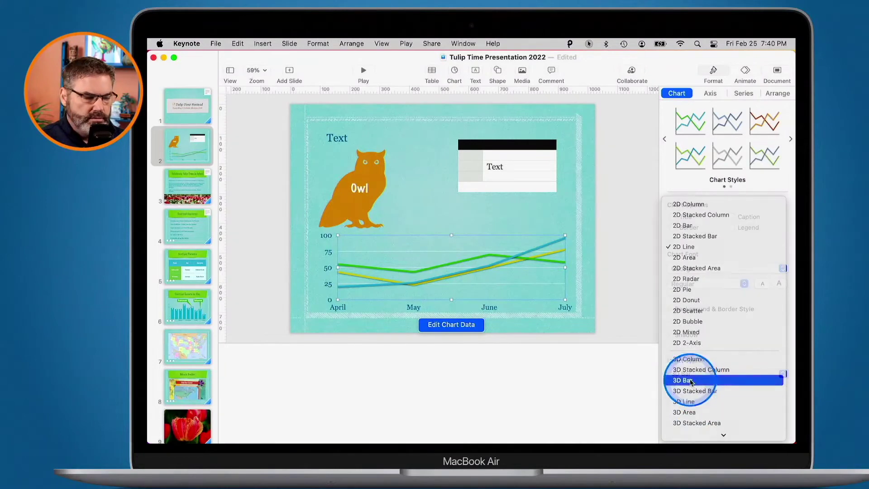
left_click(690, 380)
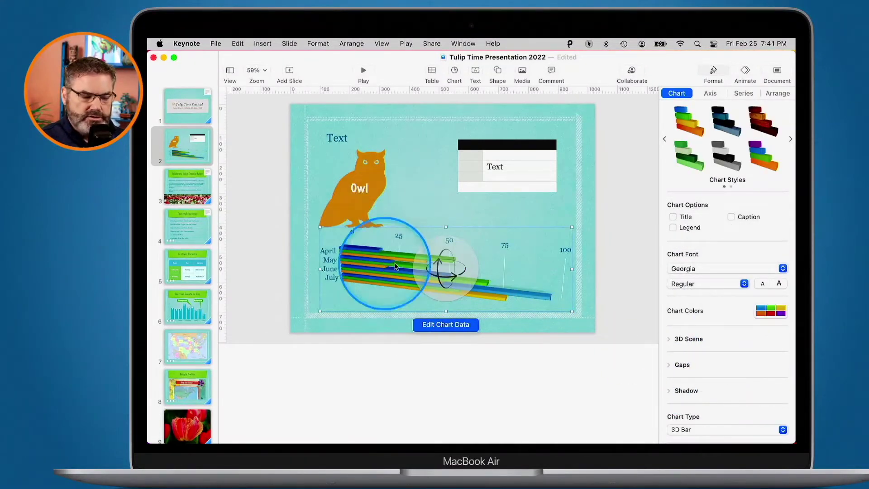
left_click(692, 429)
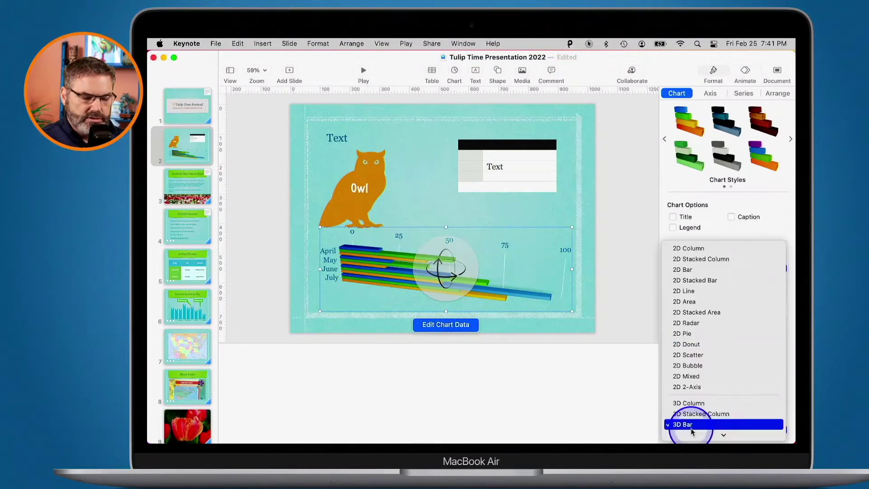
left_click(688, 250)
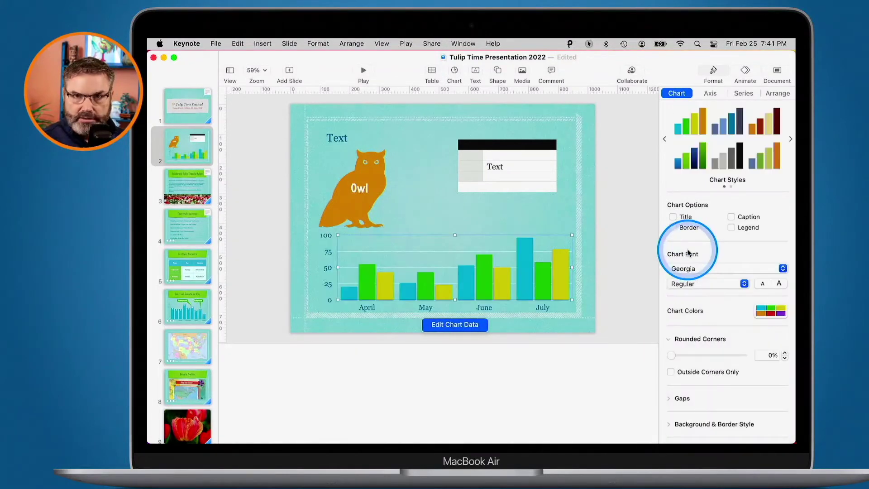
- Review the column chart's axis, series and arrangement options
left_click(710, 94)
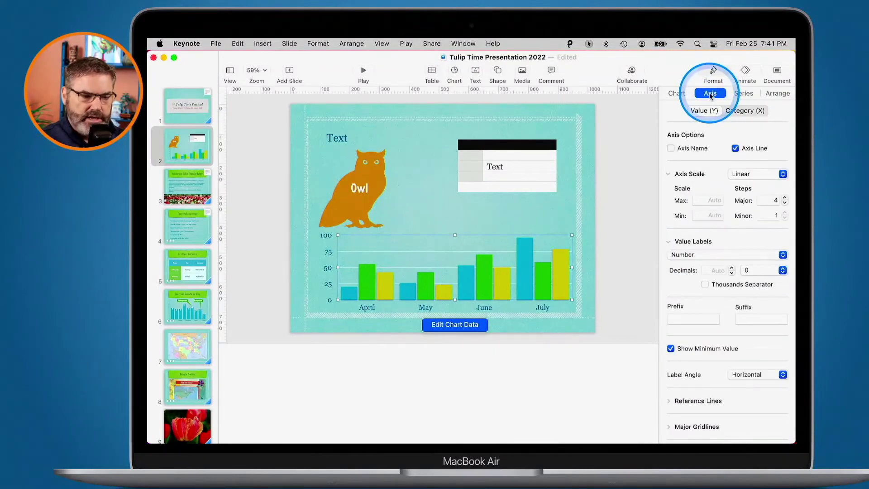
left_click(743, 94)
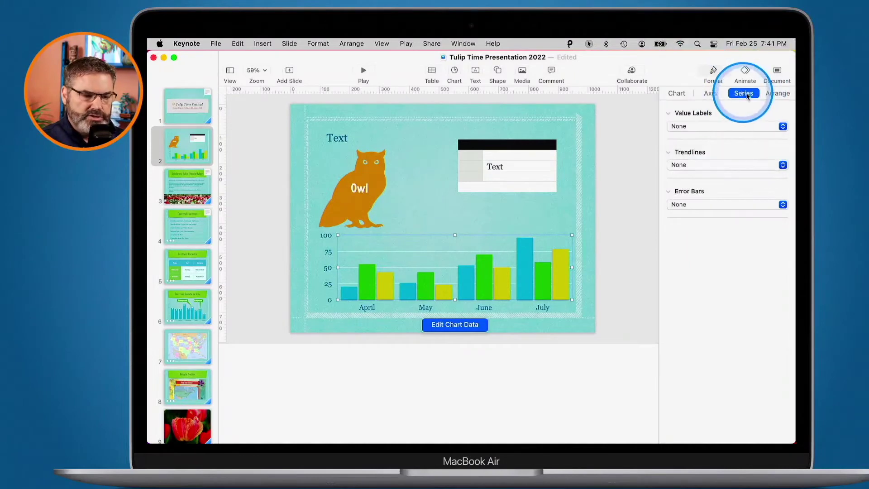
left_click(776, 94)
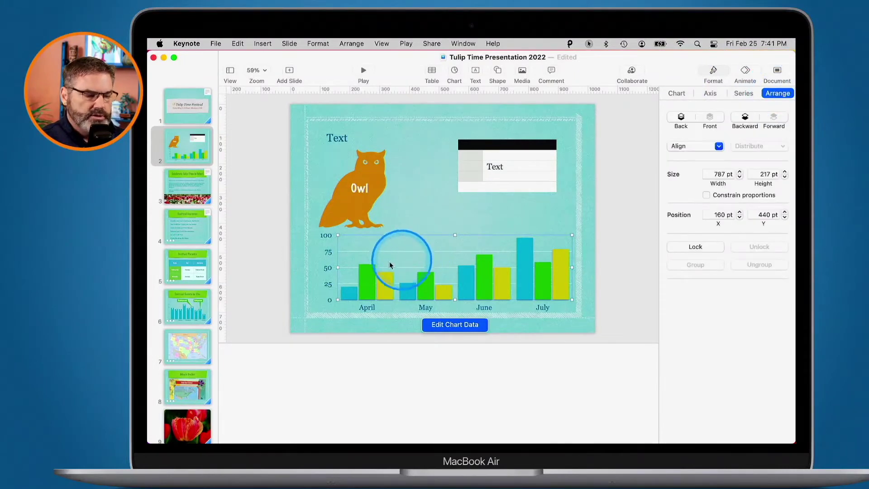
- Move the column chart up over the owl's feet to about X 148, Y 331 pt and the text box onto the owl
left_click_drag(363, 252, 358, 221)
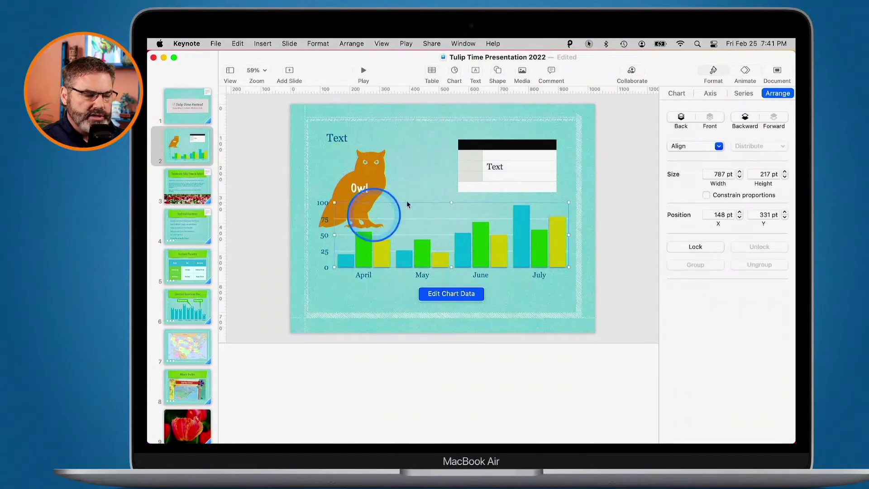
left_click(334, 137)
left_click_drag(334, 137, 384, 184)
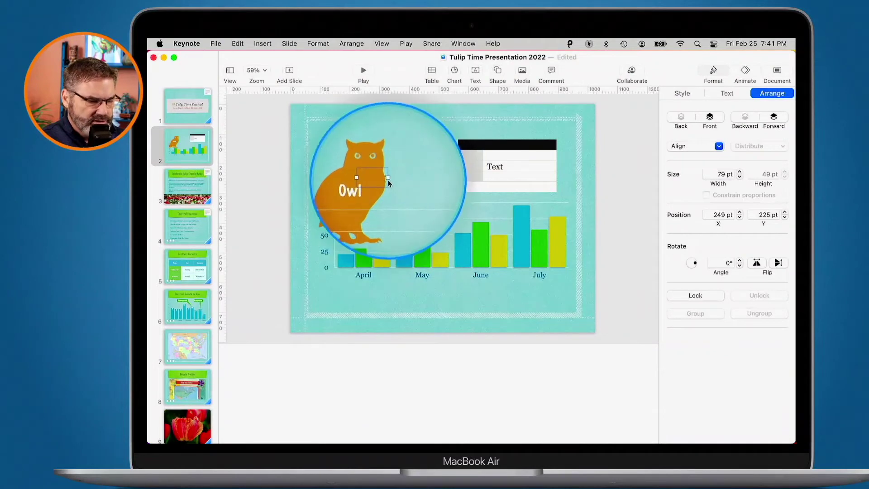
left_click(388, 186)
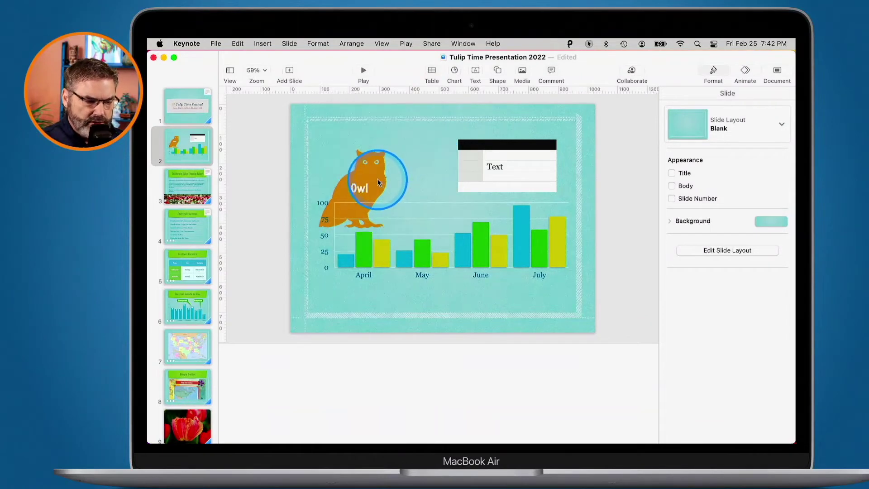
- Show the object list for the slide and select the text box and the 2D column chart from it
left_click(376, 178)
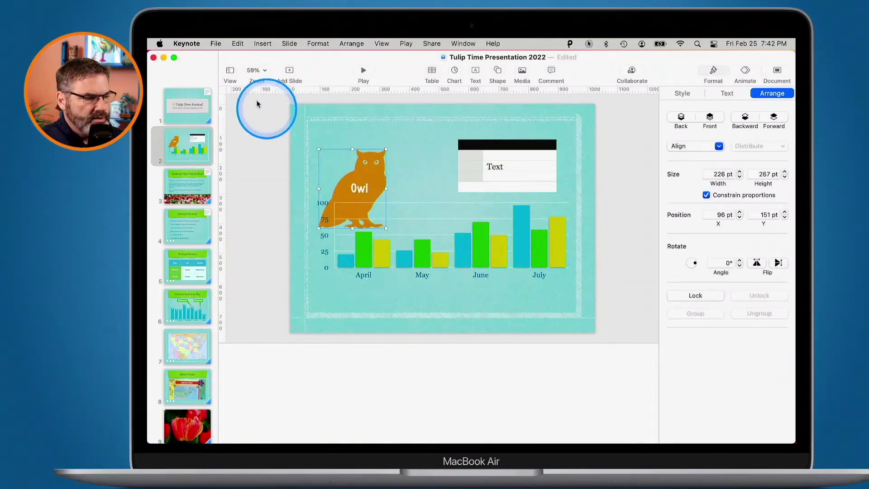
left_click(231, 73)
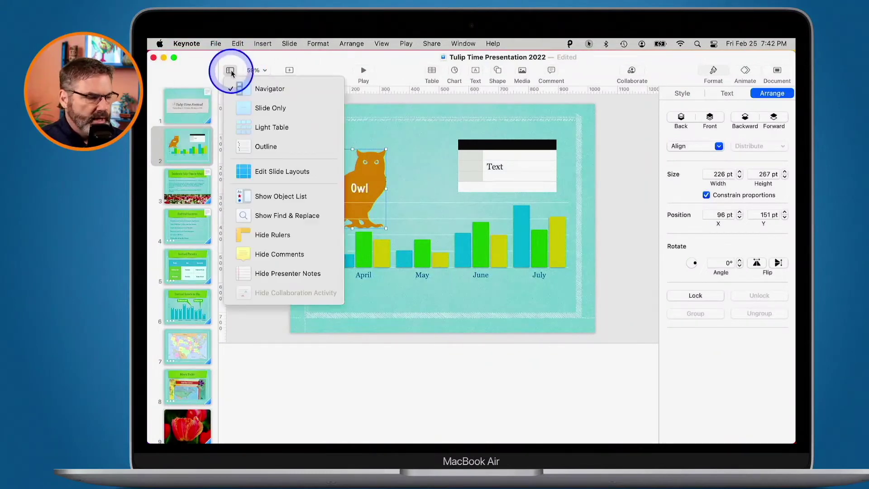
left_click(274, 198)
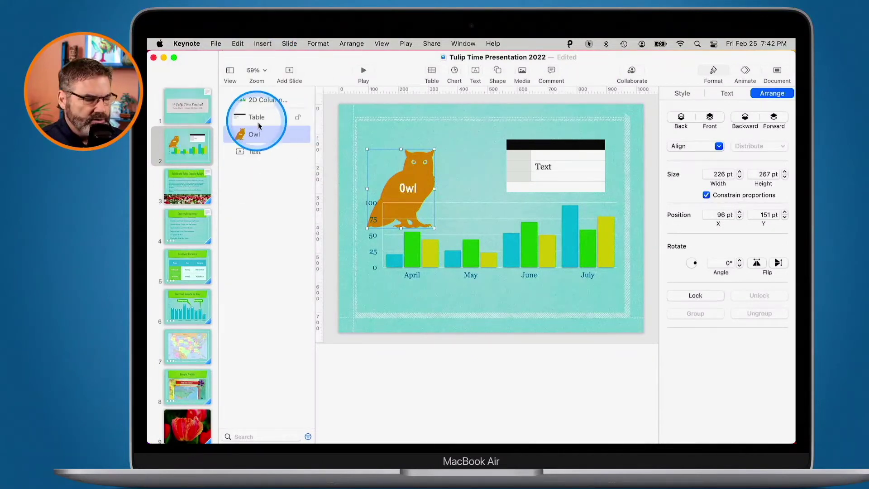
left_click(243, 152)
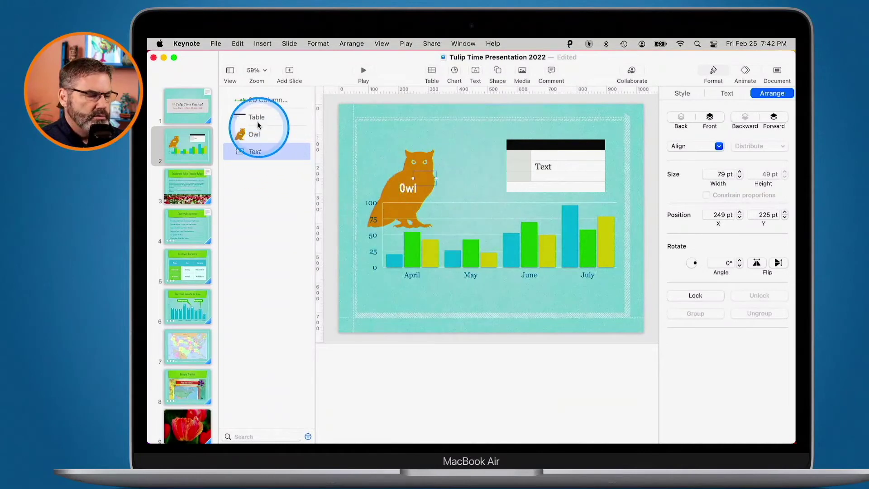
mouse_move(258, 95)
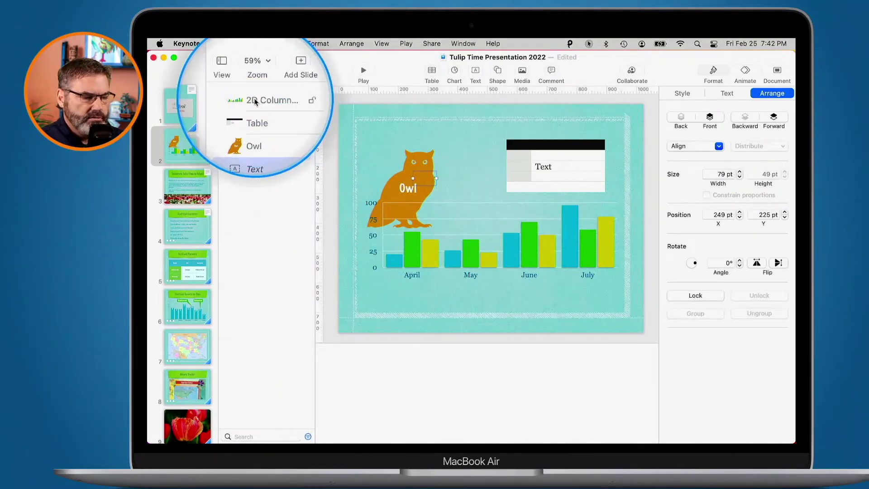
left_click(256, 99)
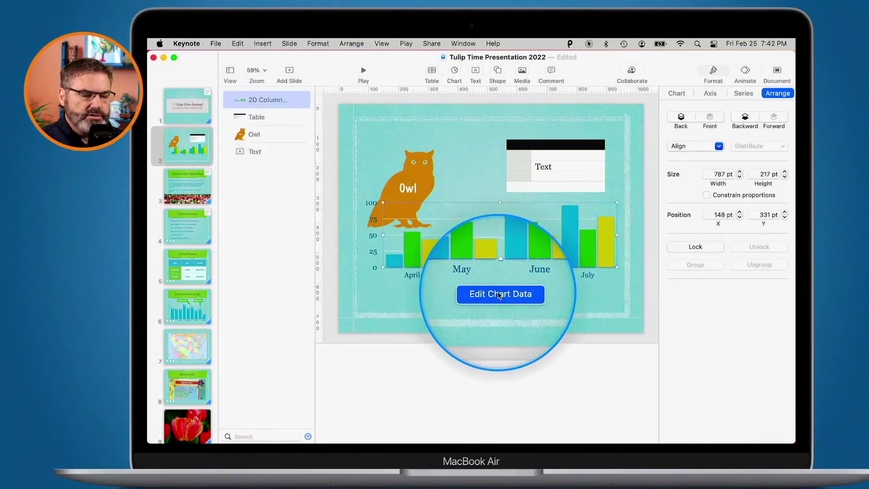
- Reorder the text box above the owl in the object list and move the column chart below the owl, to about X 167, Y 449 pt
mouse_move(251, 121)
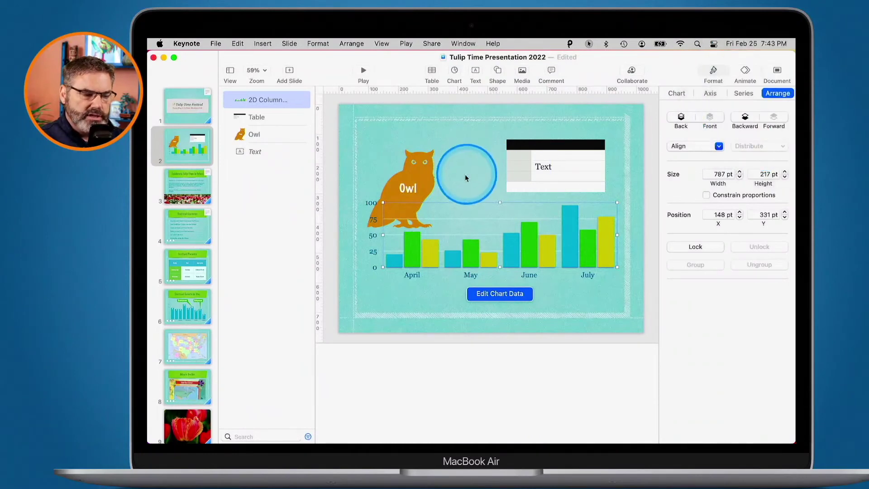
left_click(403, 181)
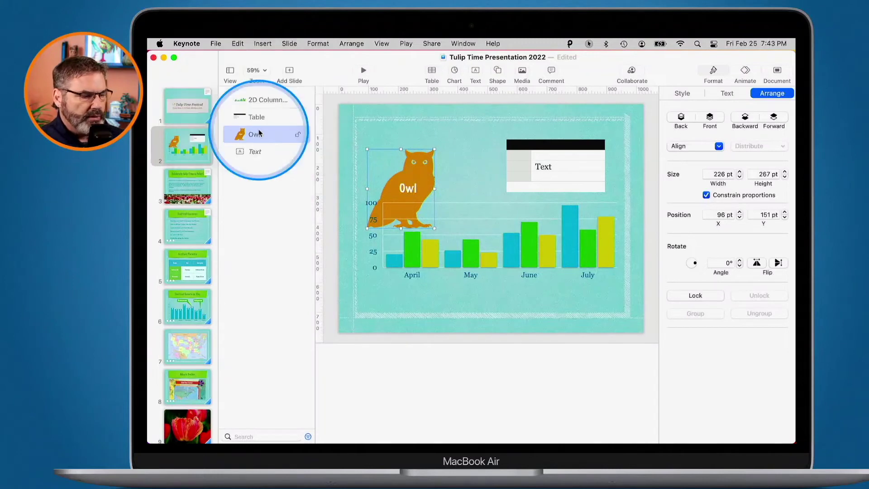
mouse_move(250, 153)
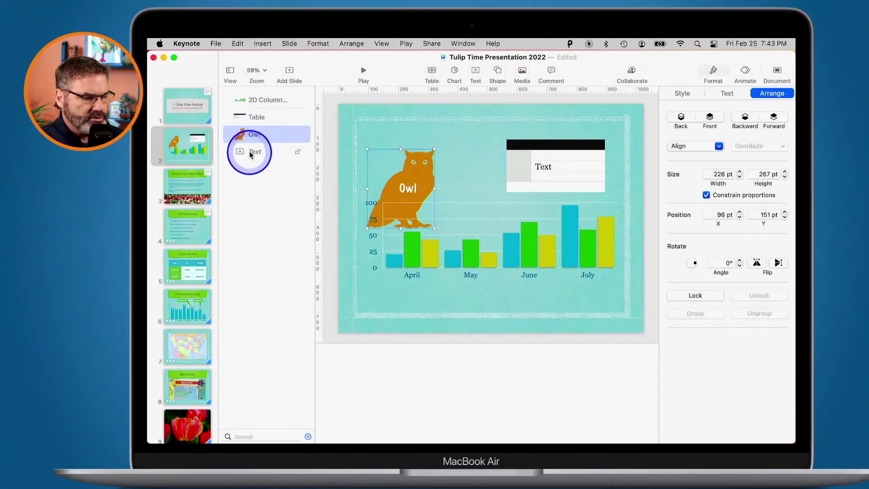
left_click_drag(249, 153, 249, 129)
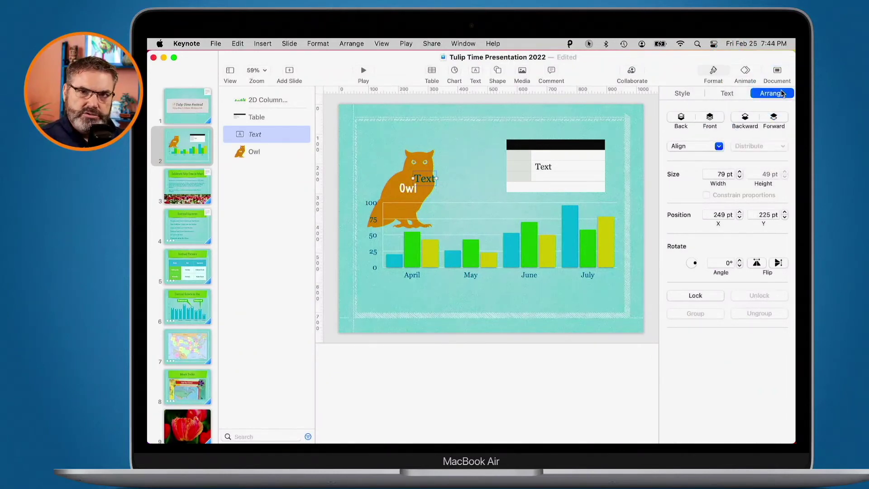
left_click(480, 215)
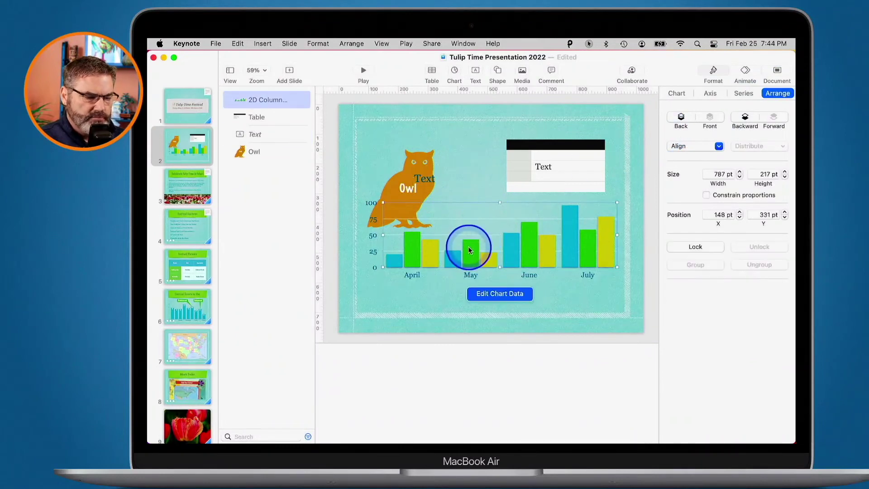
left_click_drag(470, 249, 476, 285)
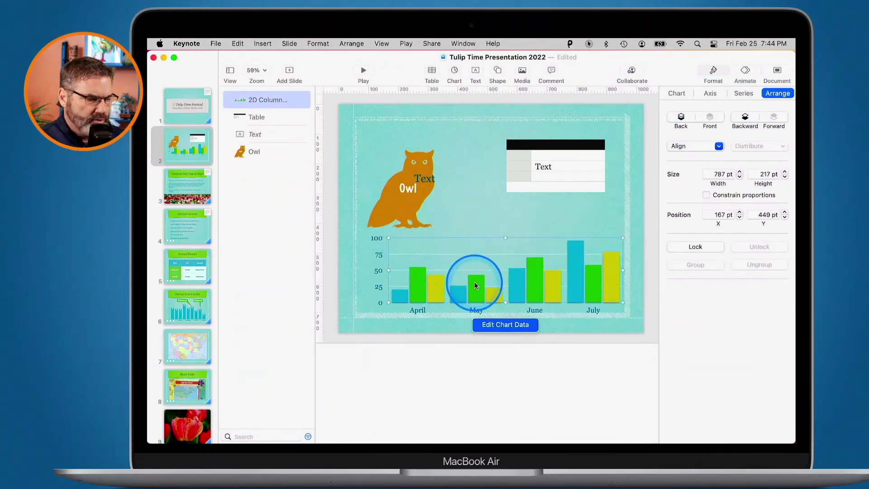
- Add a new slide with the Blank layout and insert seven text boxes on it
left_click(286, 77)
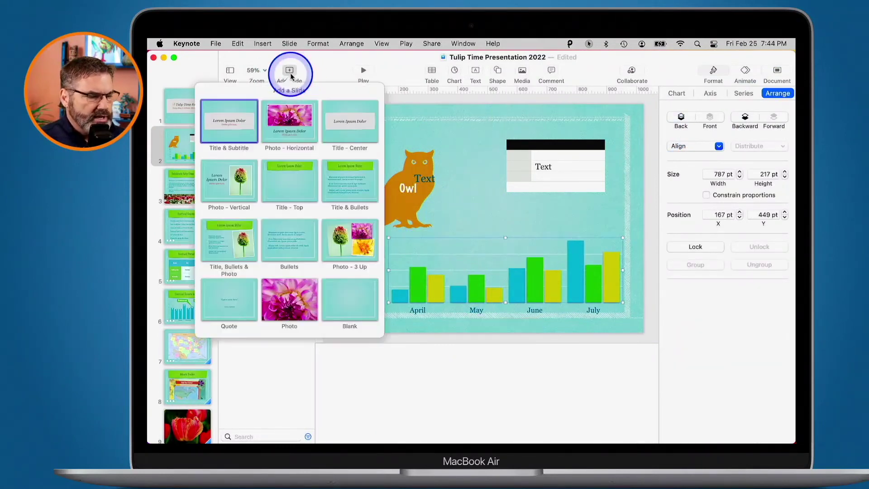
left_click(351, 307)
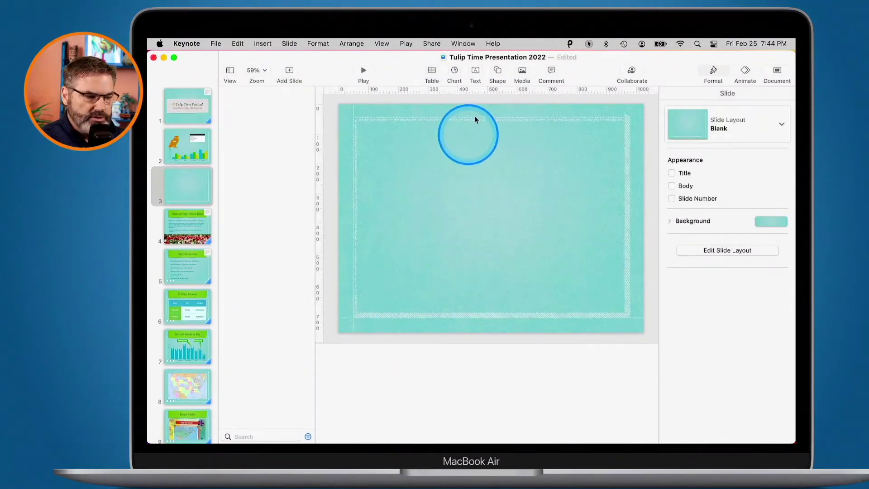
left_click(475, 72)
left_click(475, 73)
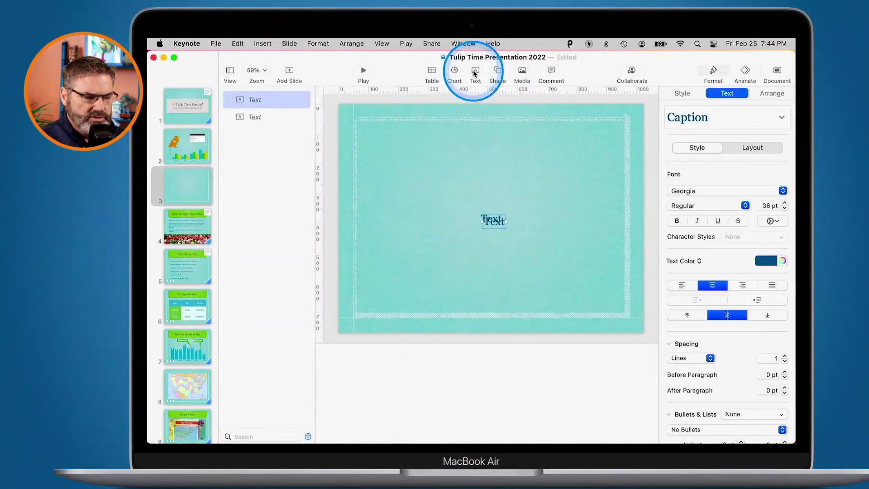
left_click(474, 73)
left_click(476, 72)
left_click(475, 72)
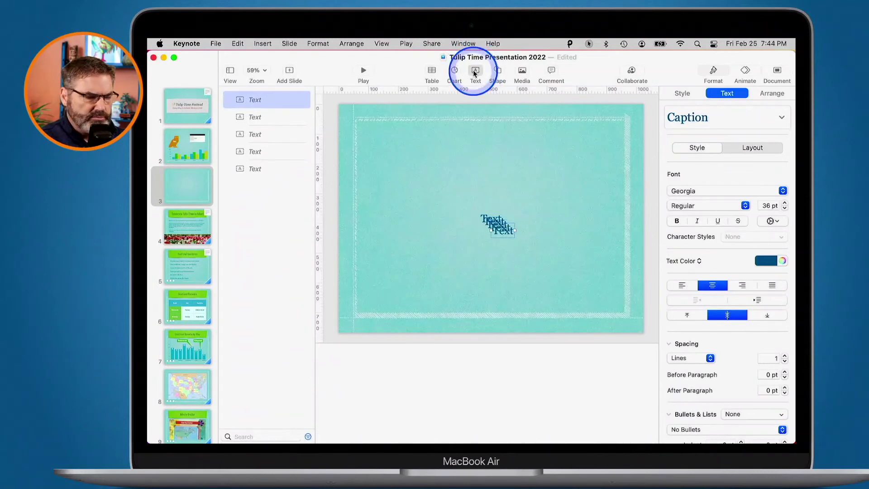
left_click(476, 72)
left_click(475, 72)
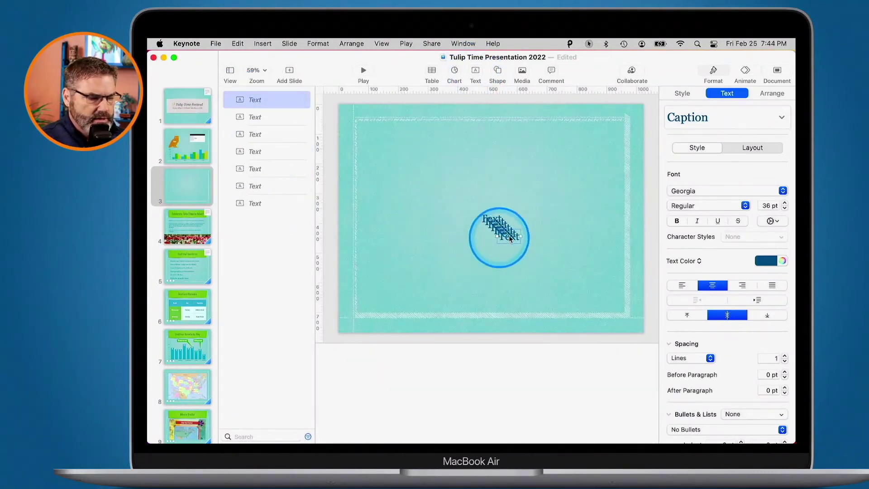
- Spread the stacked text boxes out to scattered positions across the slide
left_click_drag(507, 242, 435, 165)
left_click_drag(497, 227, 399, 278)
left_click_drag(491, 225, 417, 218)
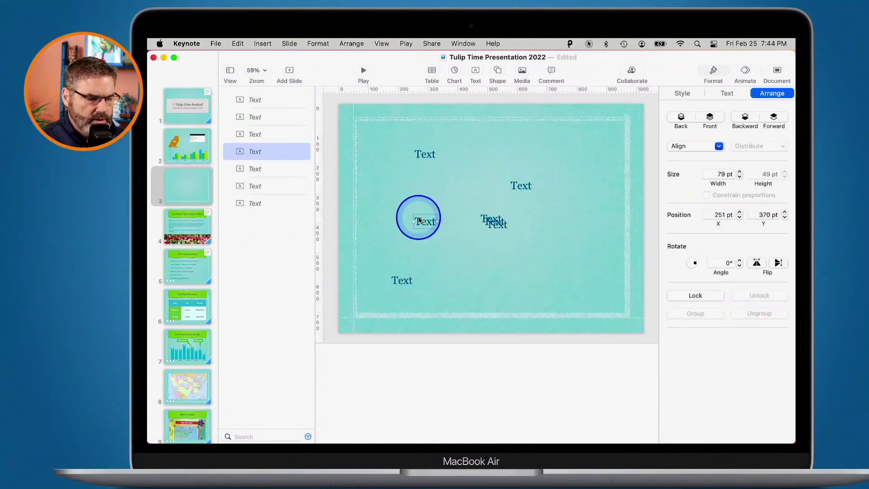
left_click_drag(501, 223, 448, 188)
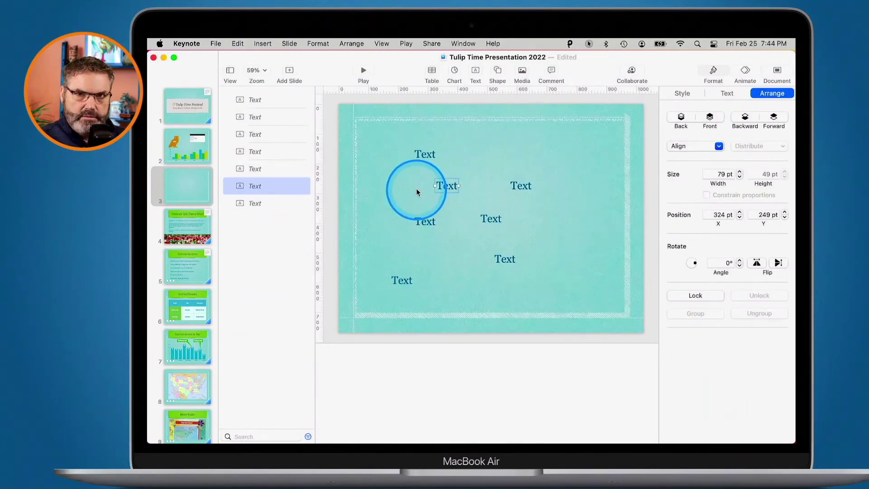
- Select all seven text boxes and align them to the left
left_click_drag(380, 146, 549, 297)
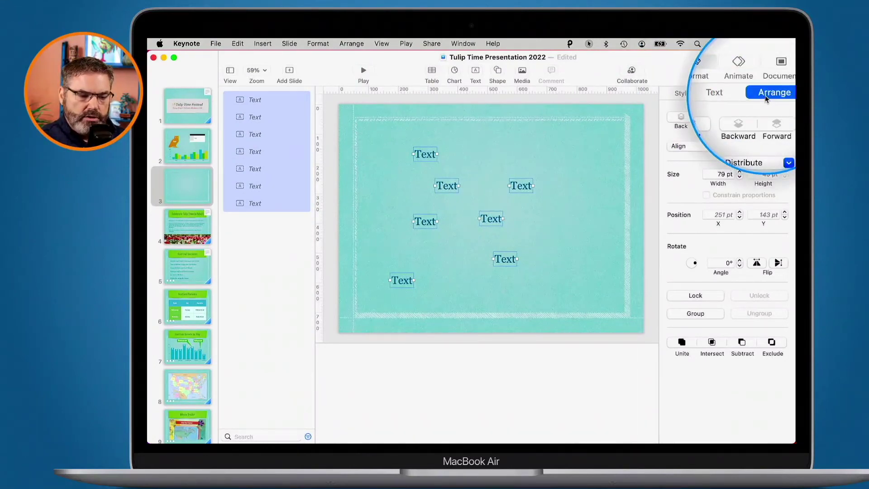
left_click(681, 148)
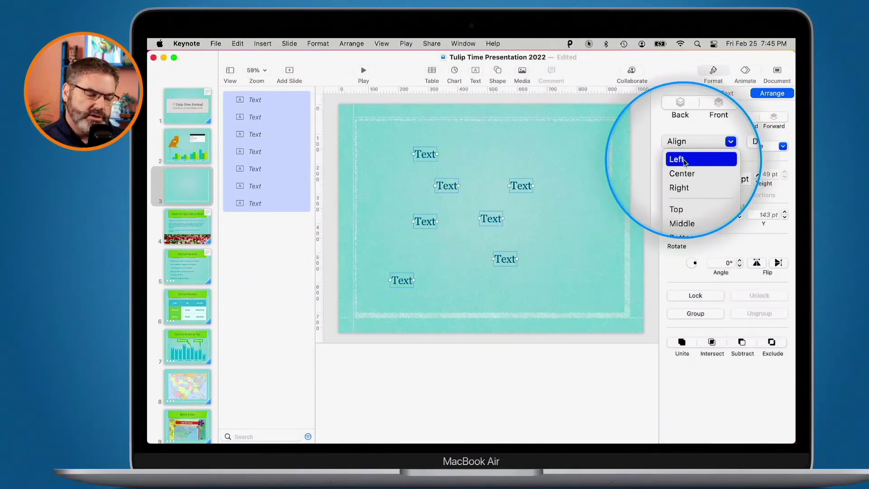
left_click(684, 159)
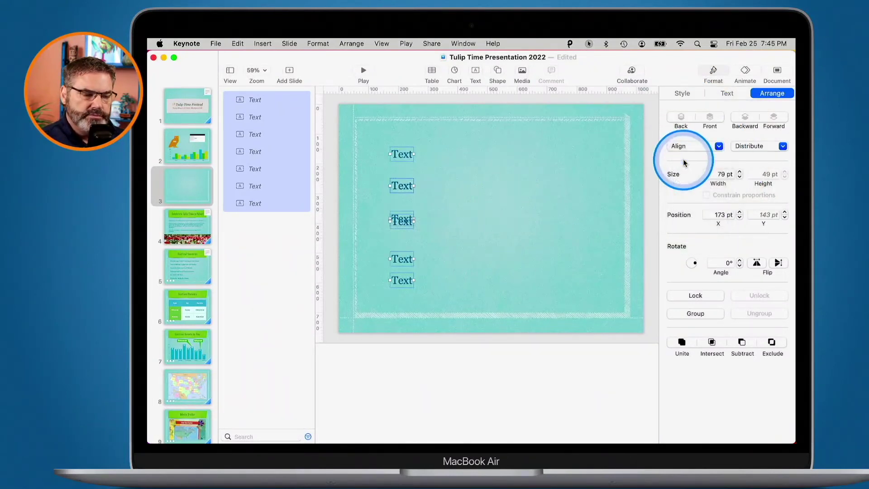
- Distribute the seven selected text boxes vertically
left_click(403, 218)
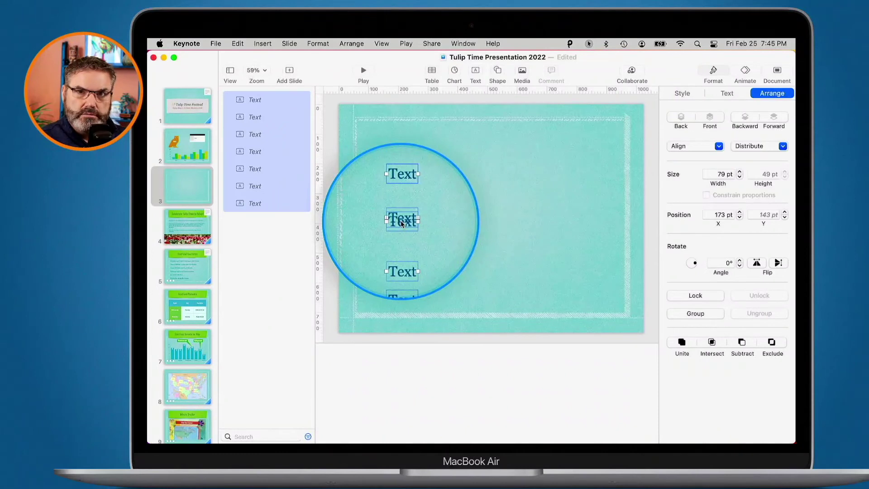
left_click(748, 147)
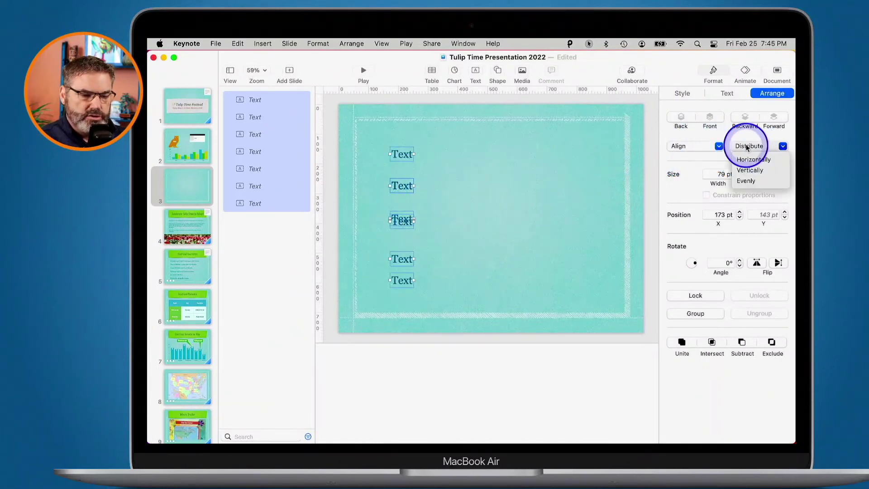
left_click(750, 170)
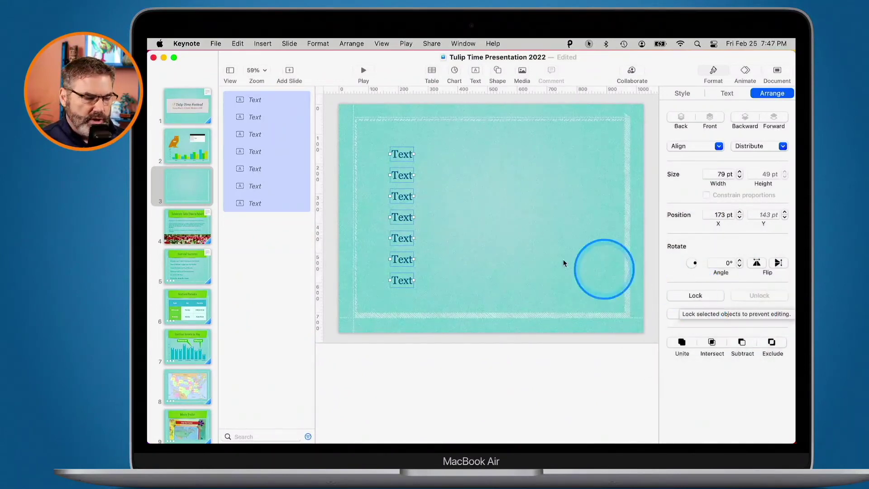
- Group the lowest three text boxes in the column, deselect the group and select it again as one object
left_click(516, 252)
left_click_drag(453, 283, 398, 240)
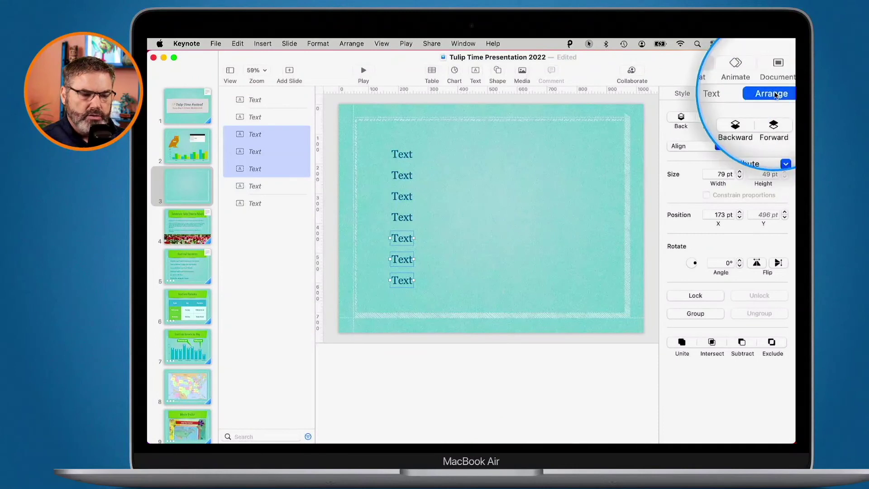
left_click(696, 313)
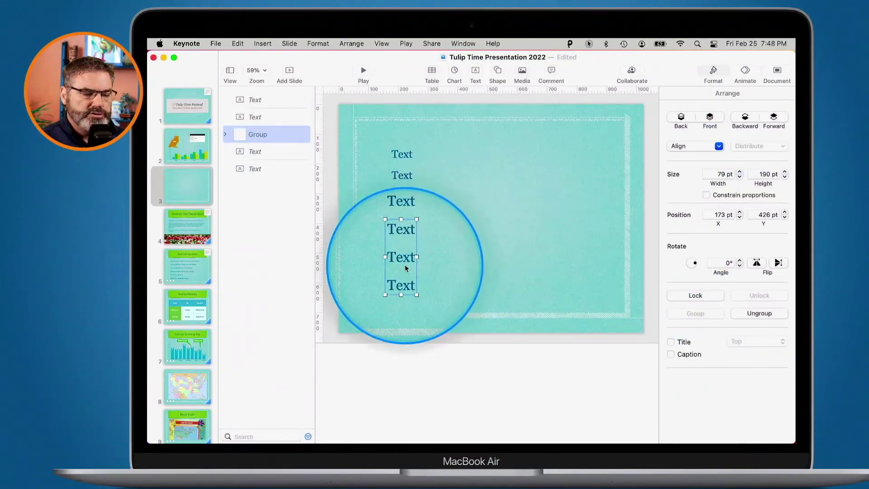
left_click(457, 258)
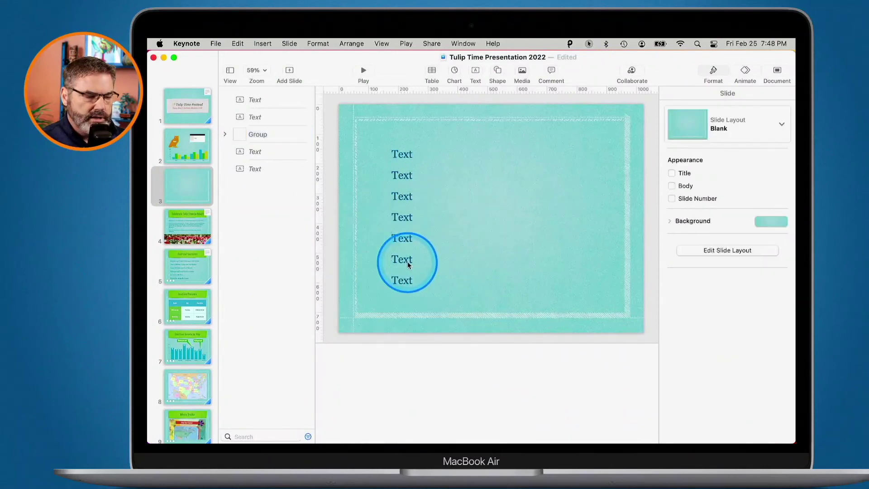
mouse_move(410, 260)
left_mouse_down()
mouse_move(470, 205)
mouse_move(398, 287)
mouse_move(405, 261)
left_mouse_up()
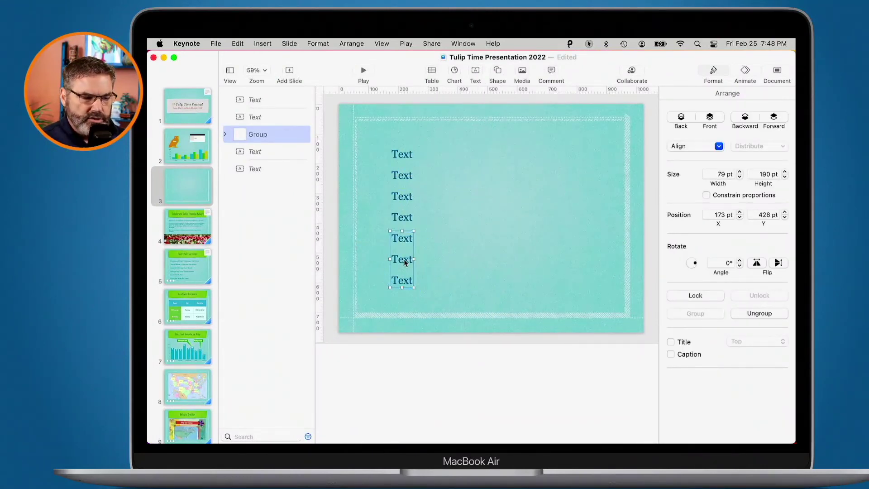
- Review the options for inserting media, including taking a photo with a connected device, and close them without inserting anything
left_click(522, 74)
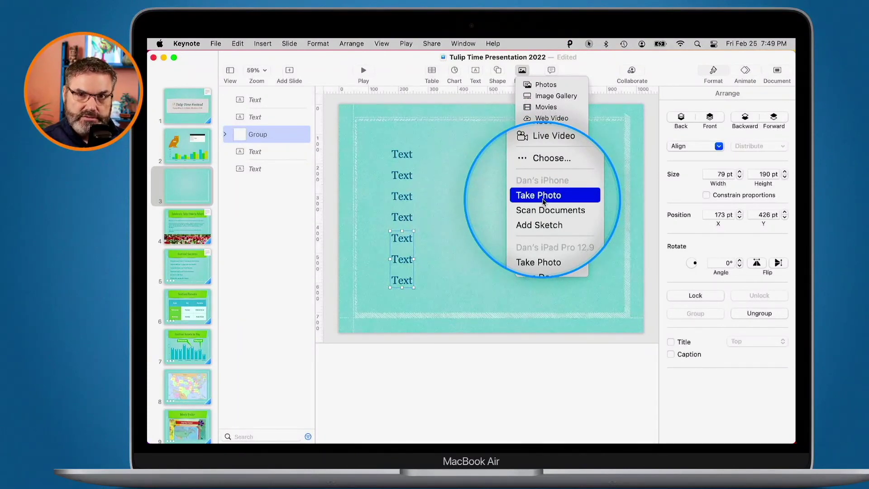
left_click(492, 198)
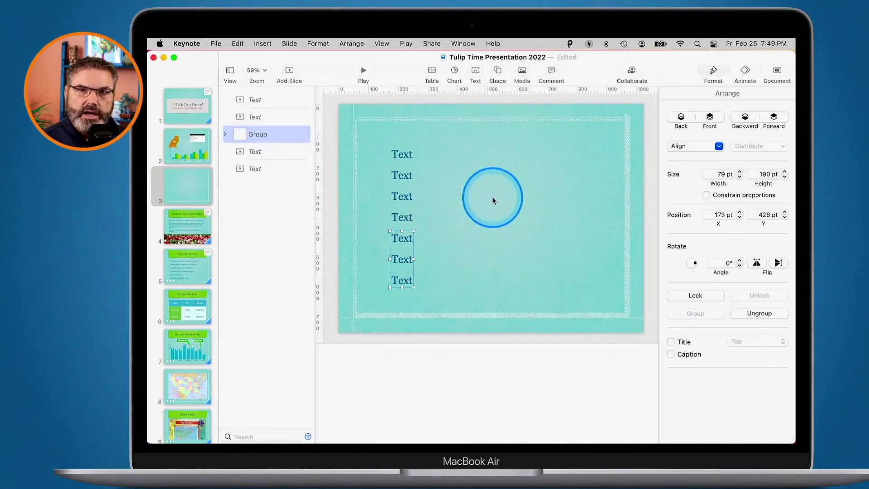